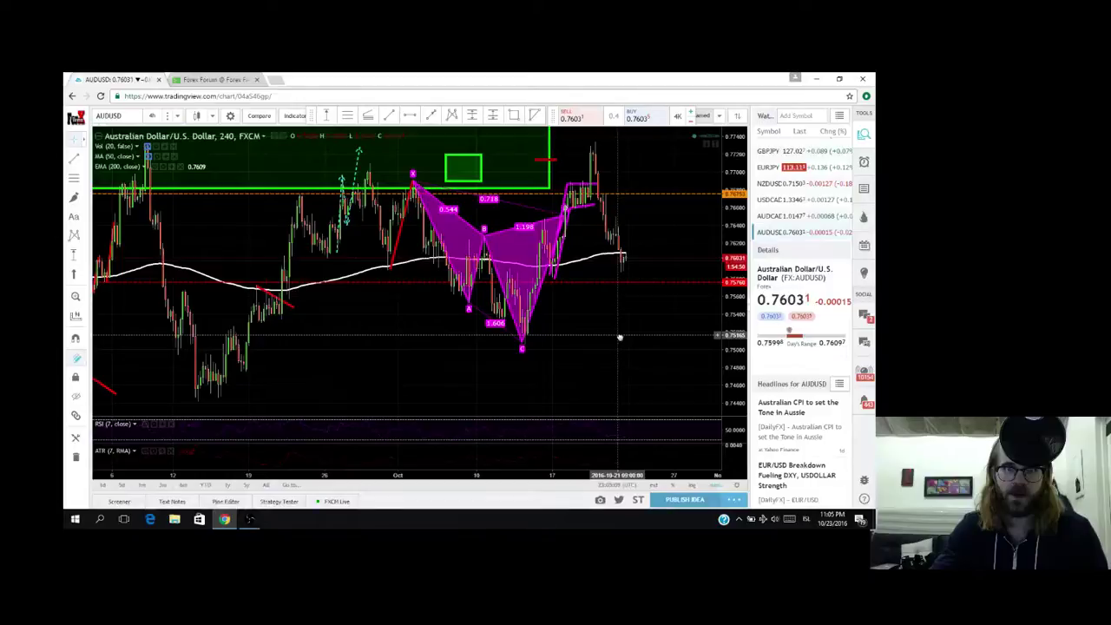
# Remove the short red line at the green zone's edge and the red trend line leading up to point X.
pyautogui.moveTo(619, 337); pyautogui.dragTo(596, 336)
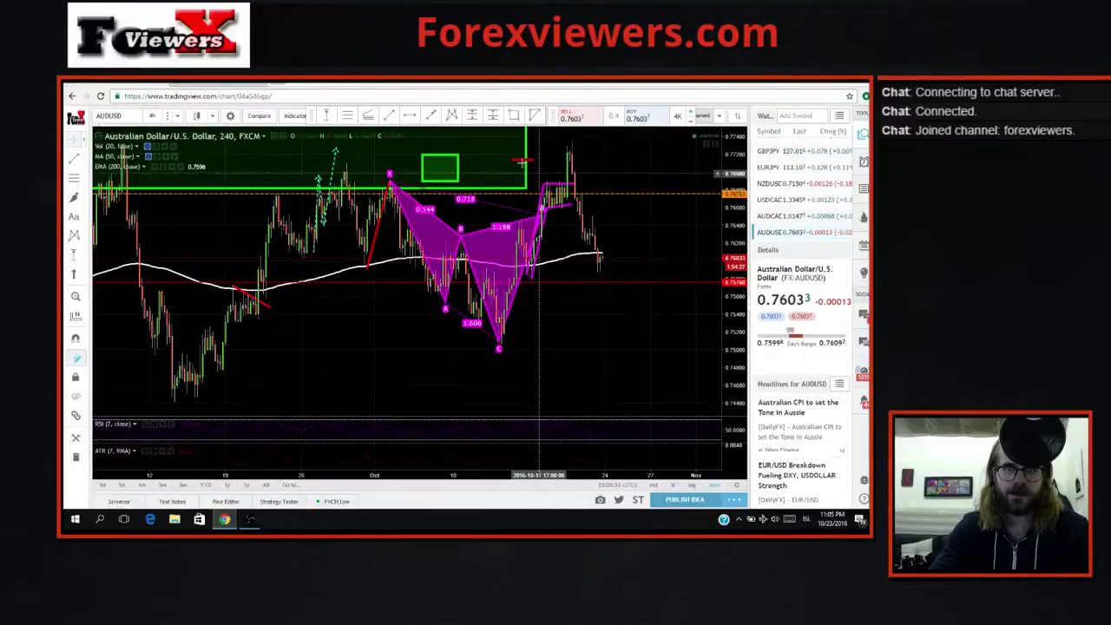
pyautogui.click(524, 161)
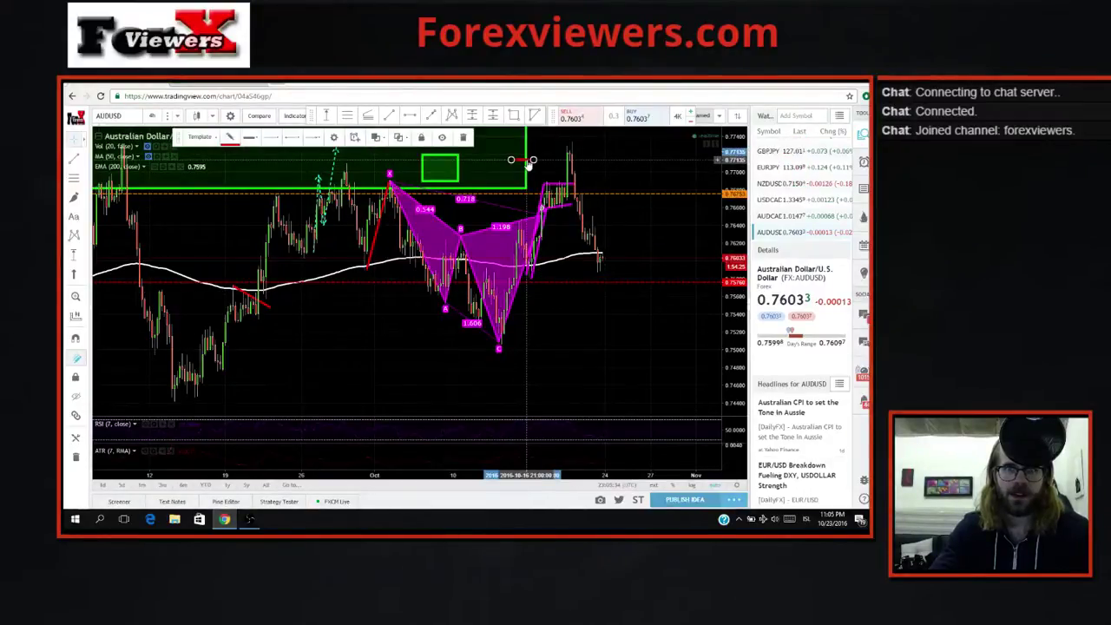
pyautogui.rightClick(527, 163)
pyautogui.click(559, 322)
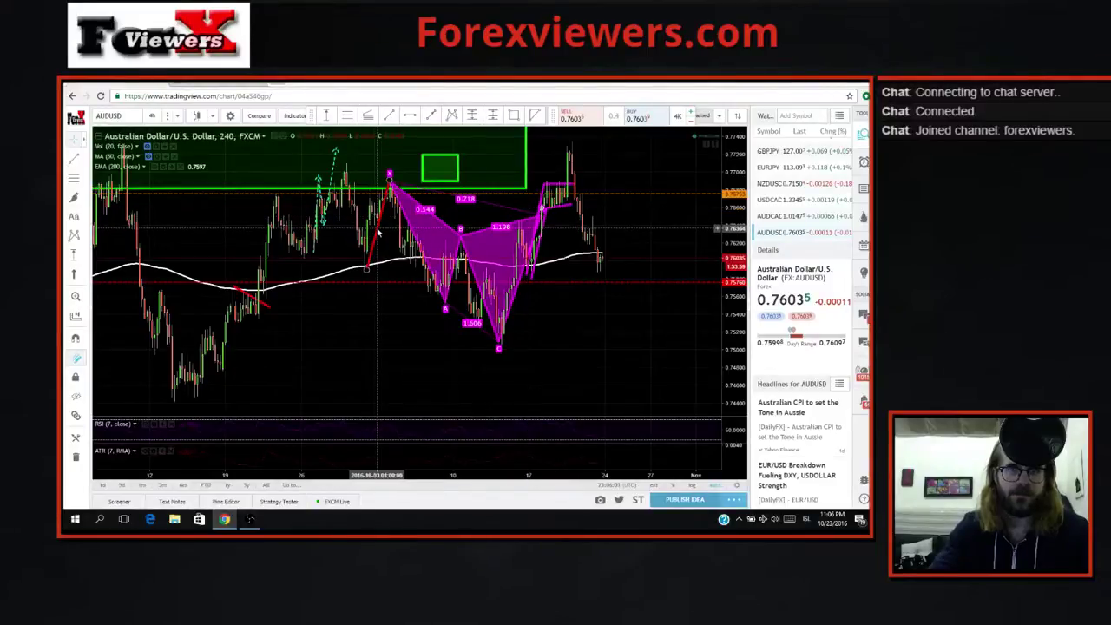
pyautogui.rightClick(376, 230)
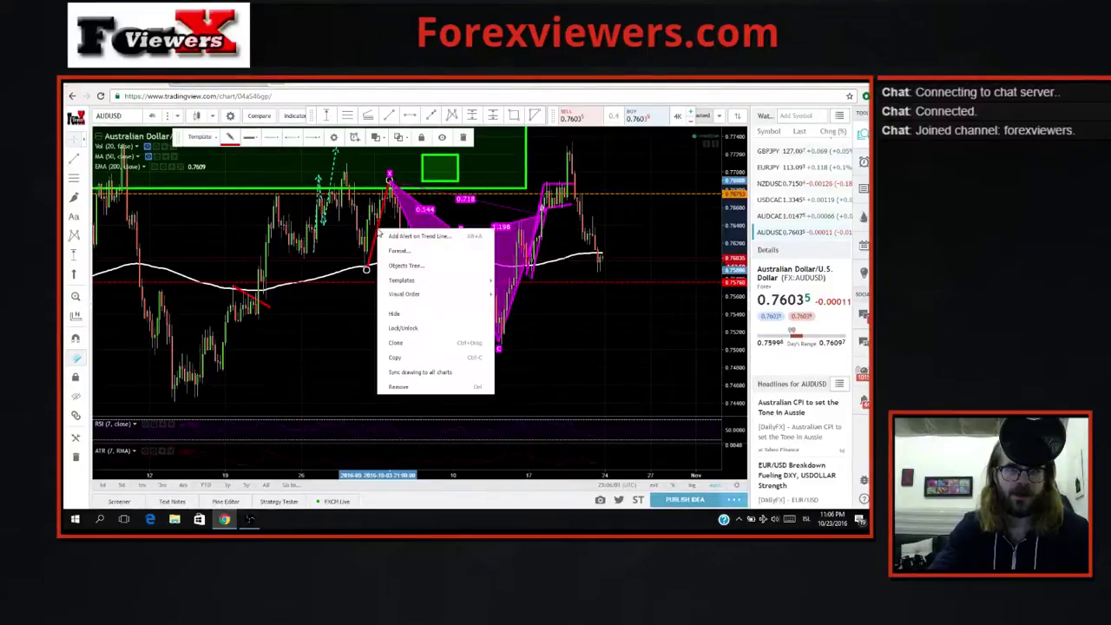
pyautogui.click(399, 387)
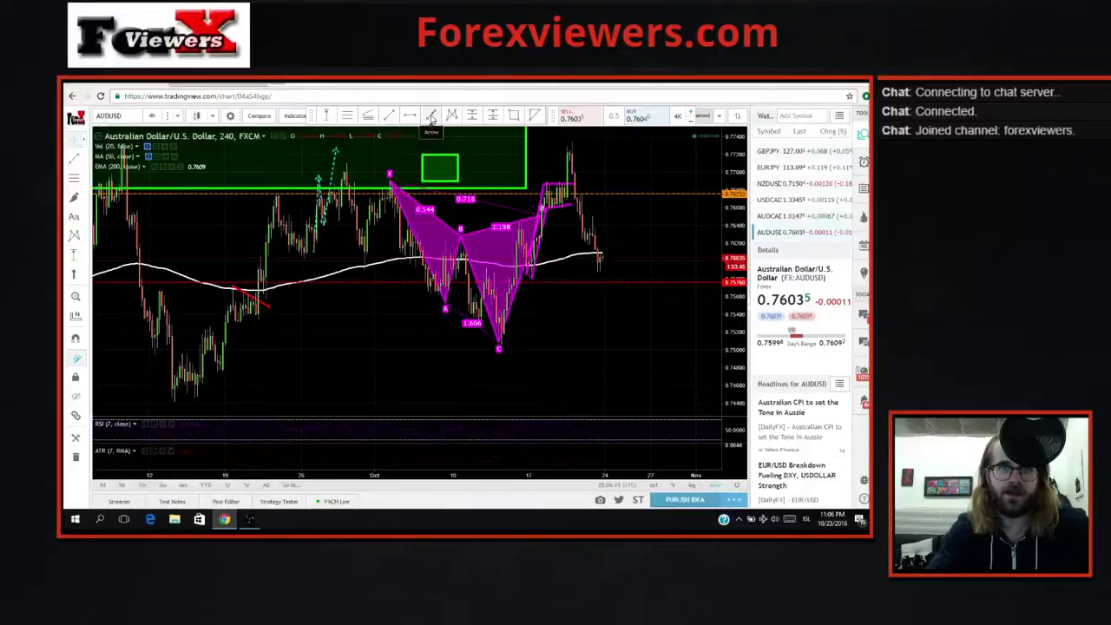
pyautogui.click(432, 117)
pyautogui.click(393, 176)
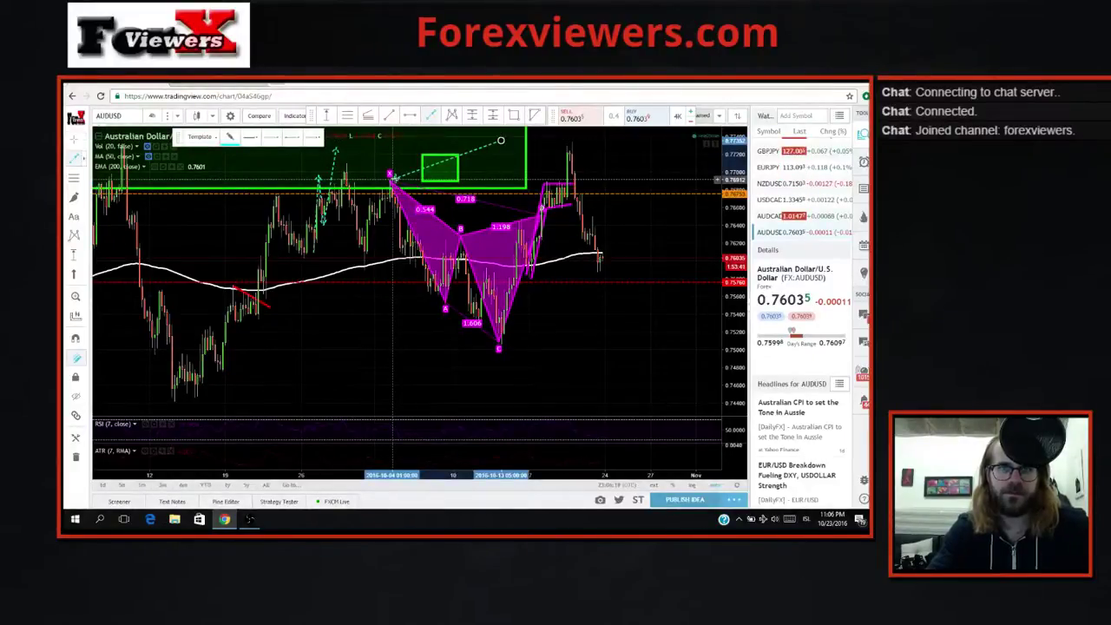
pyautogui.press('Escape')
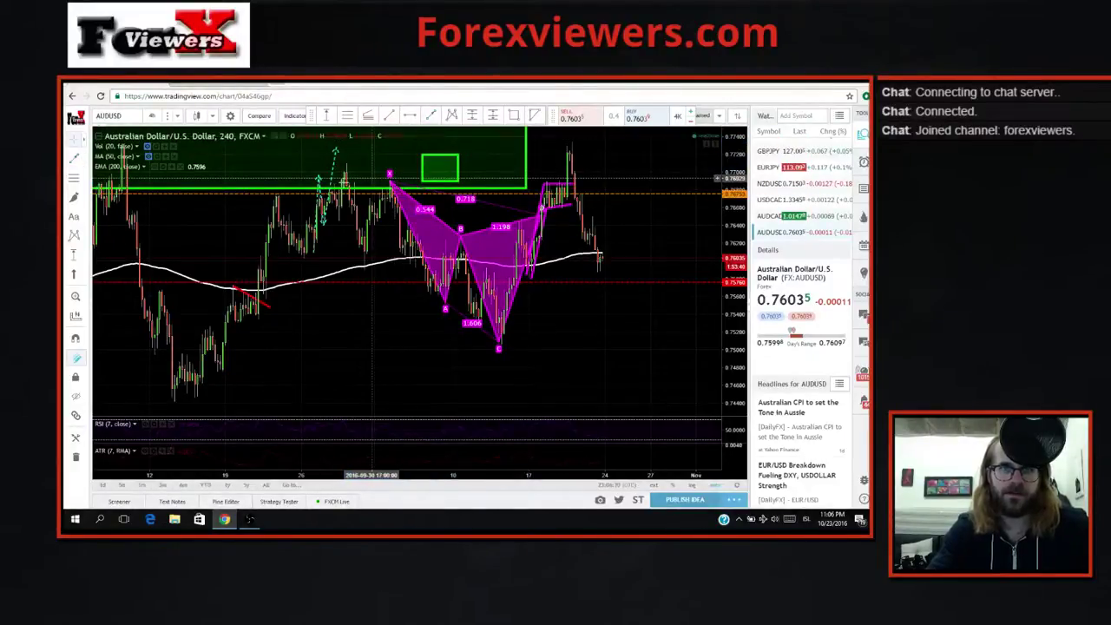
# Remove the three dashed green arrows drawn over the late-September candles.
pyautogui.rightClick(333, 176)
pyautogui.click(363, 327)
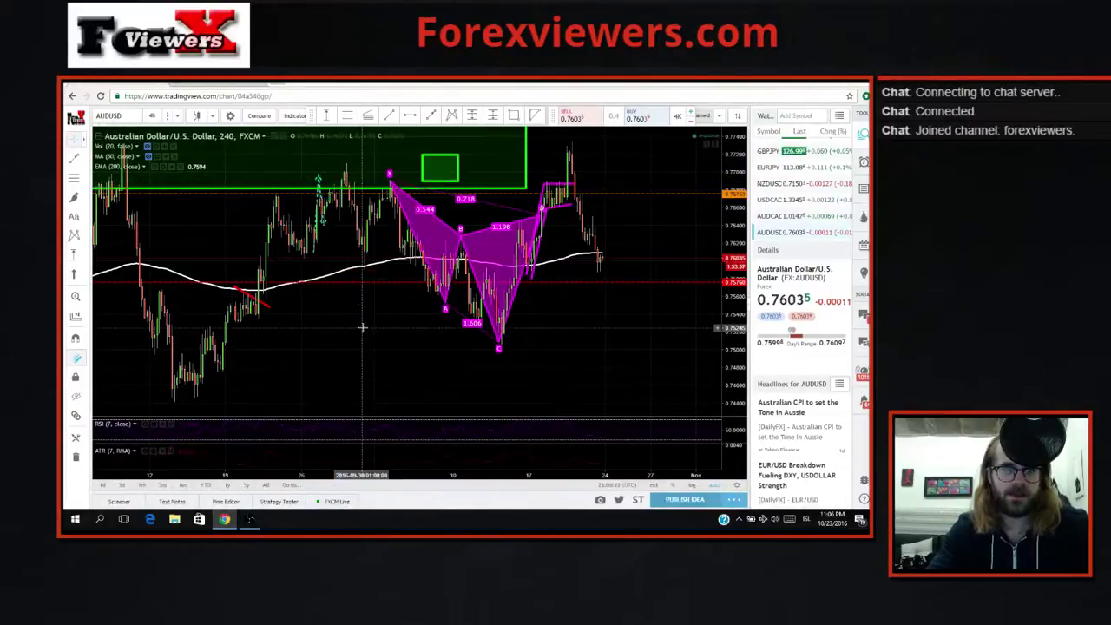
pyautogui.rightClick(322, 217)
pyautogui.click(343, 372)
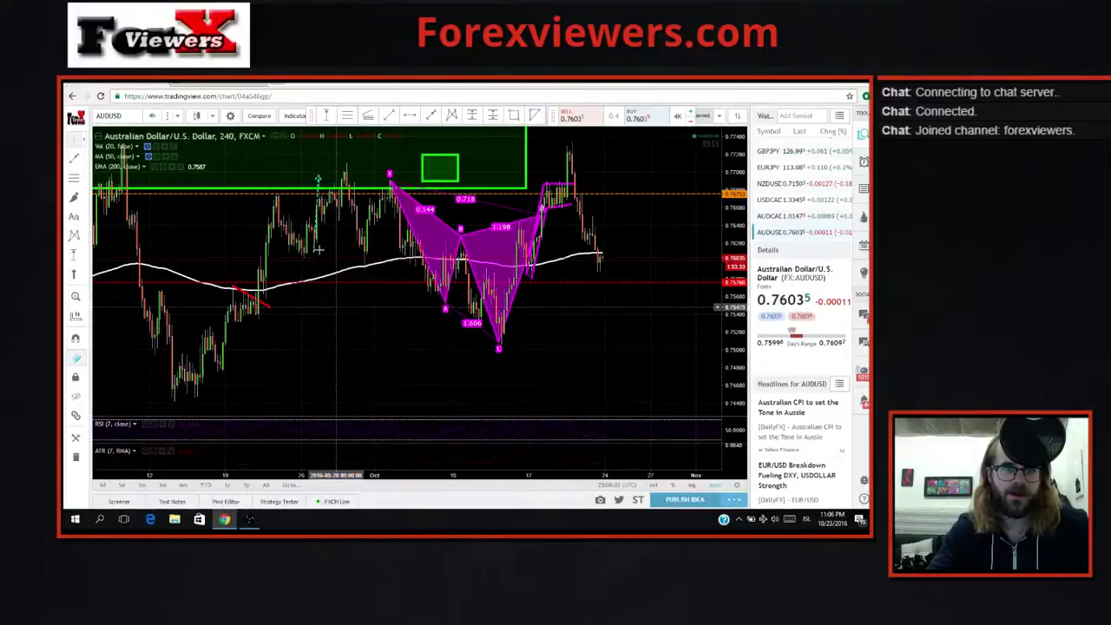
pyautogui.rightClick(317, 227)
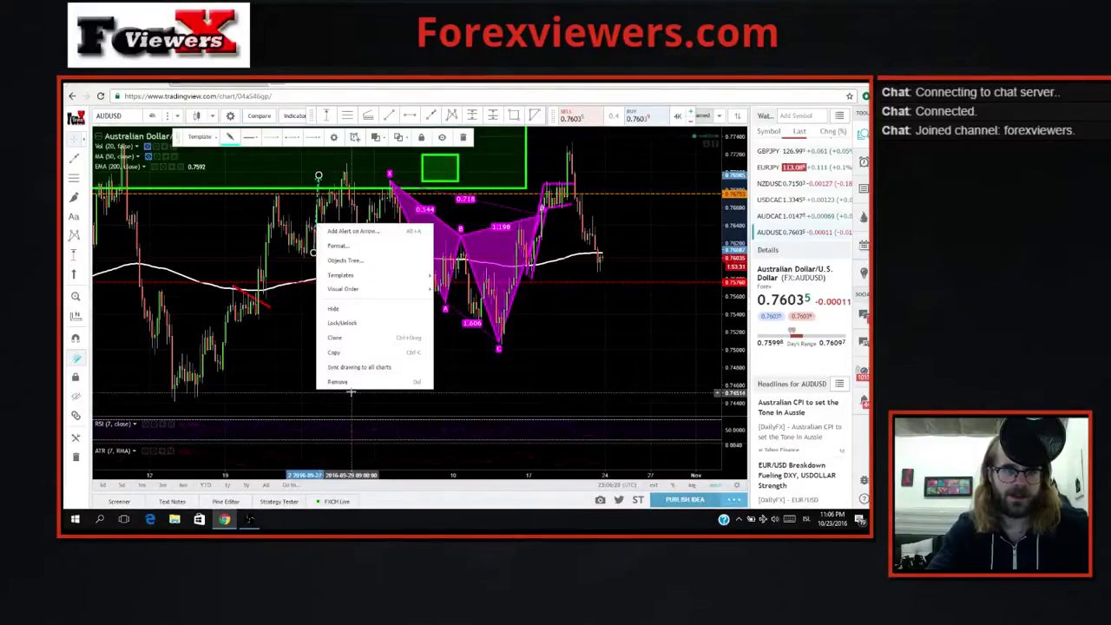
pyautogui.click(344, 381)
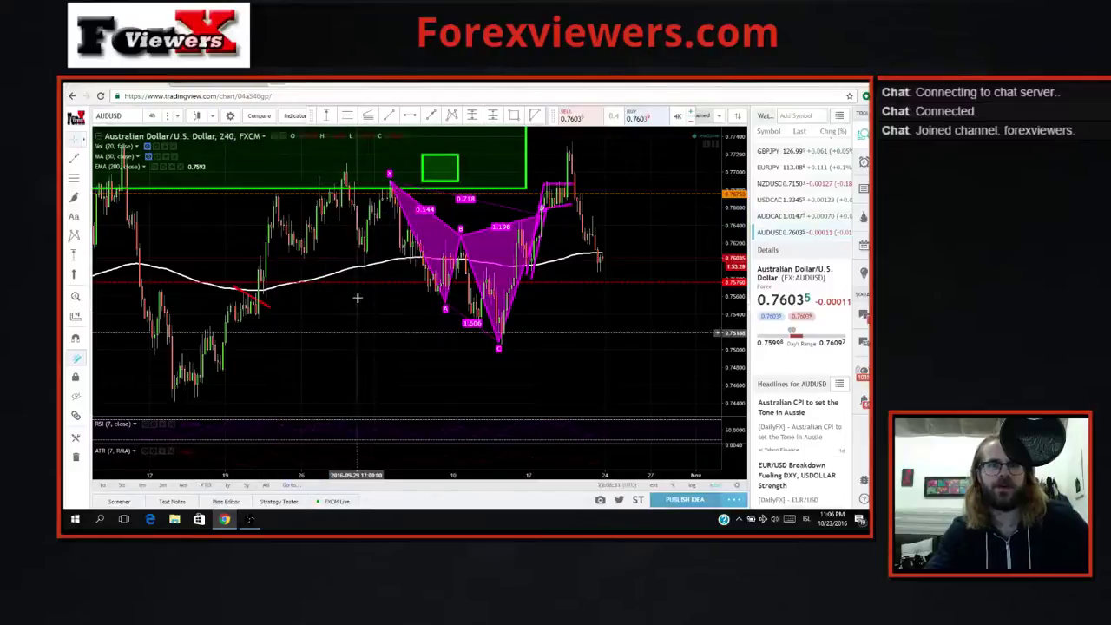
pyautogui.click(432, 116)
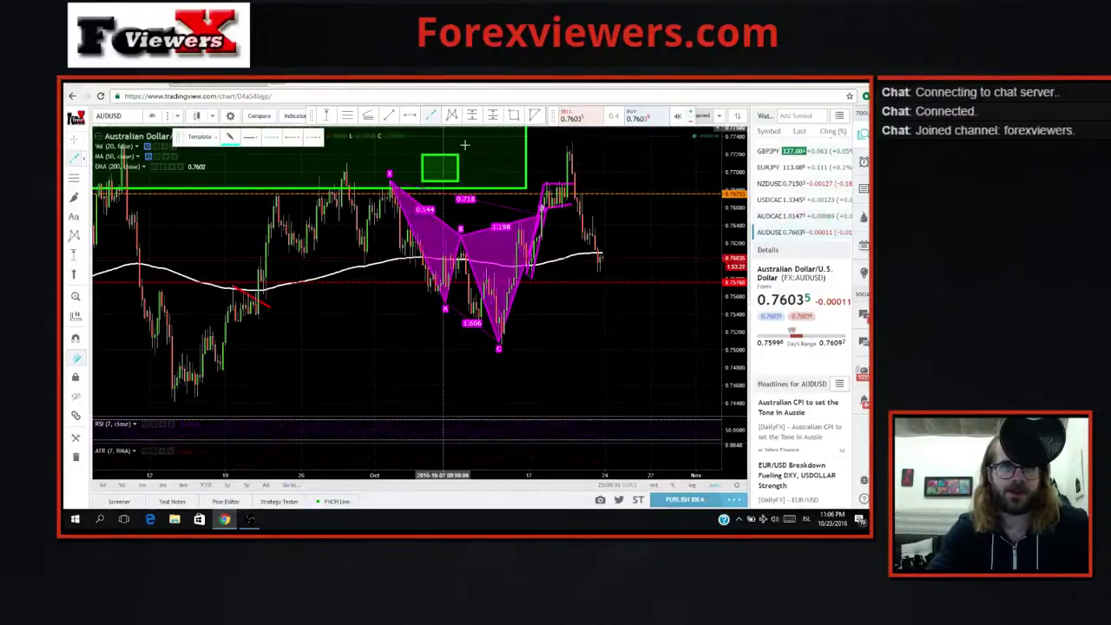
pyautogui.click(534, 148)
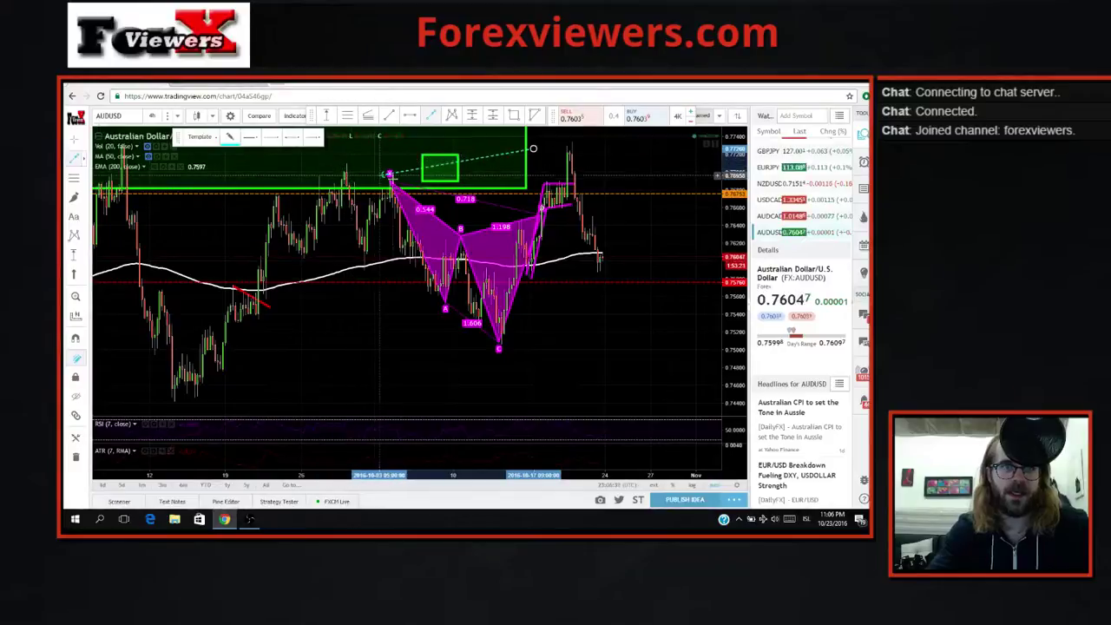
pyautogui.press('Escape')
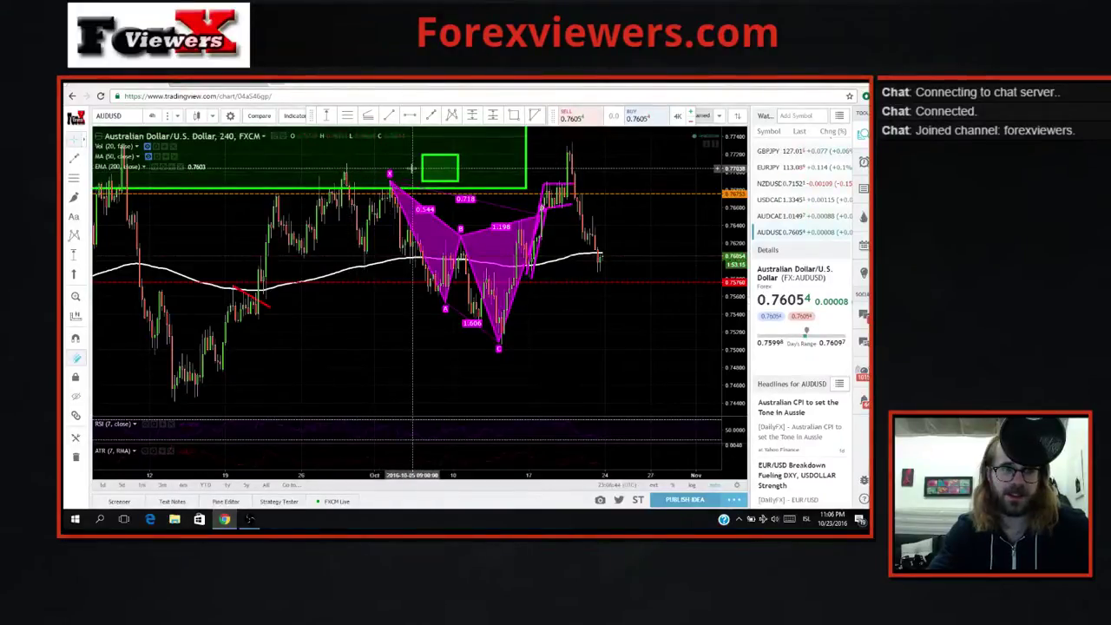
pyautogui.scroll(-5, 443, 168)
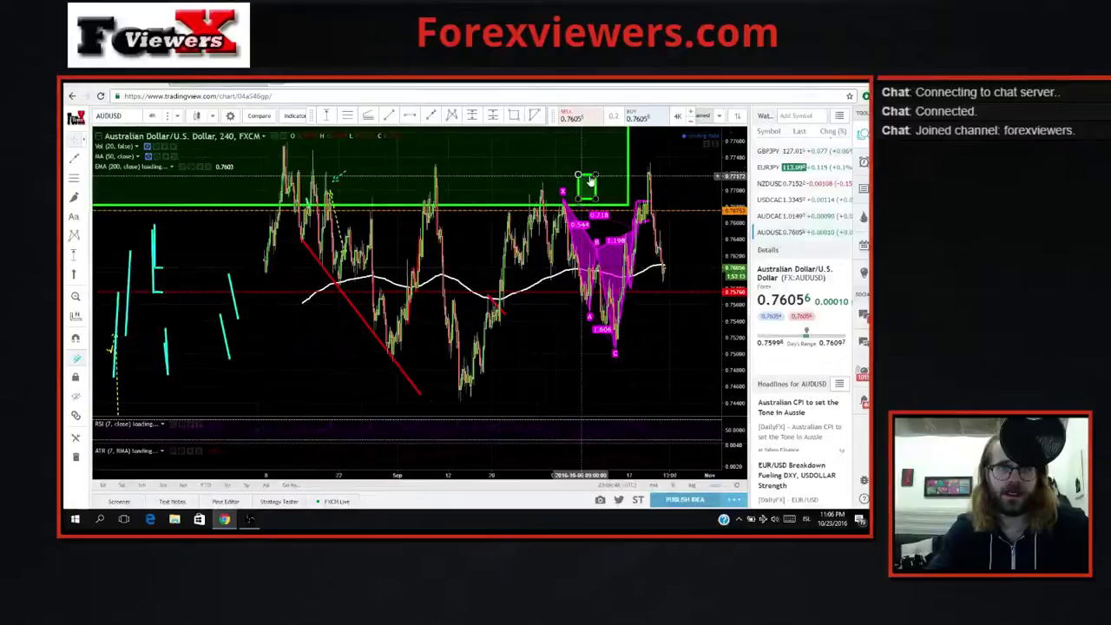
pyautogui.scroll(1, 589, 183)
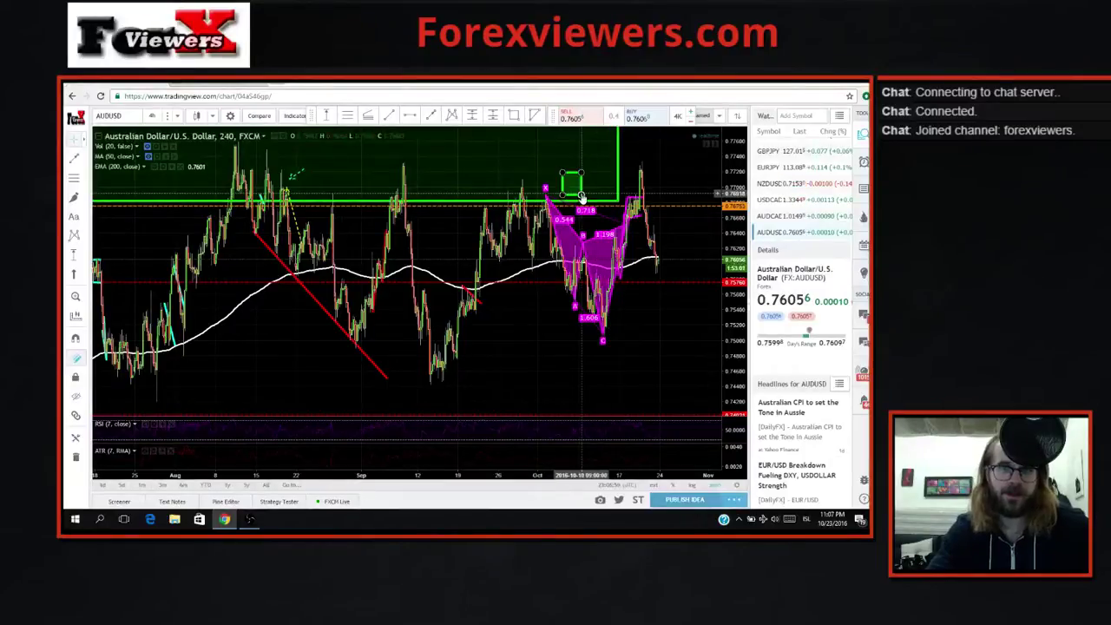
pyautogui.click(573, 195)
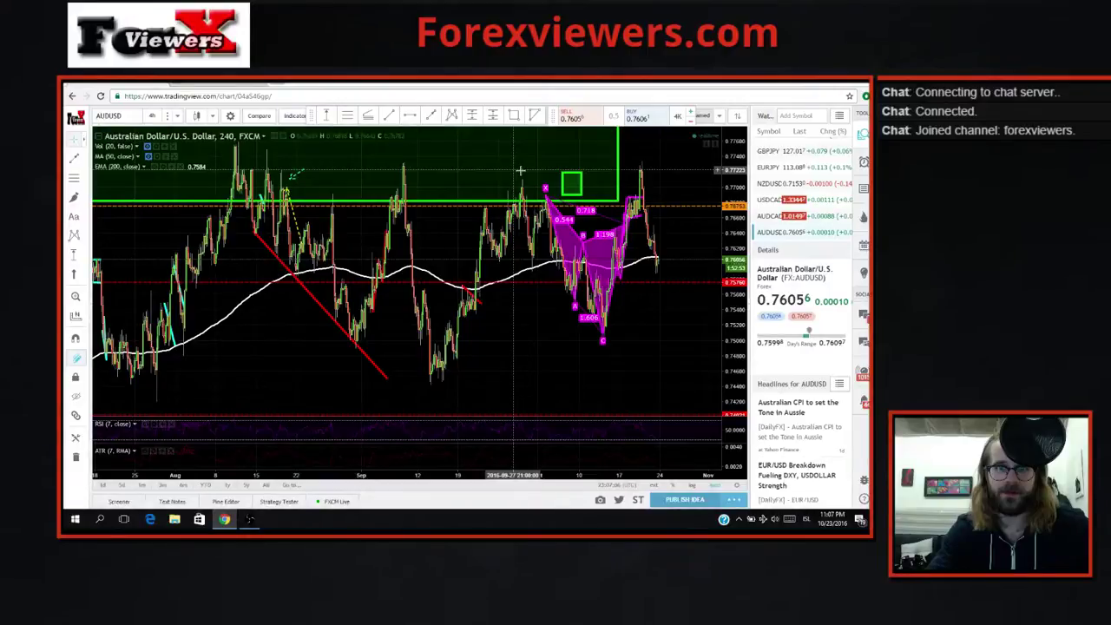
pyautogui.scroll(3, 521, 171)
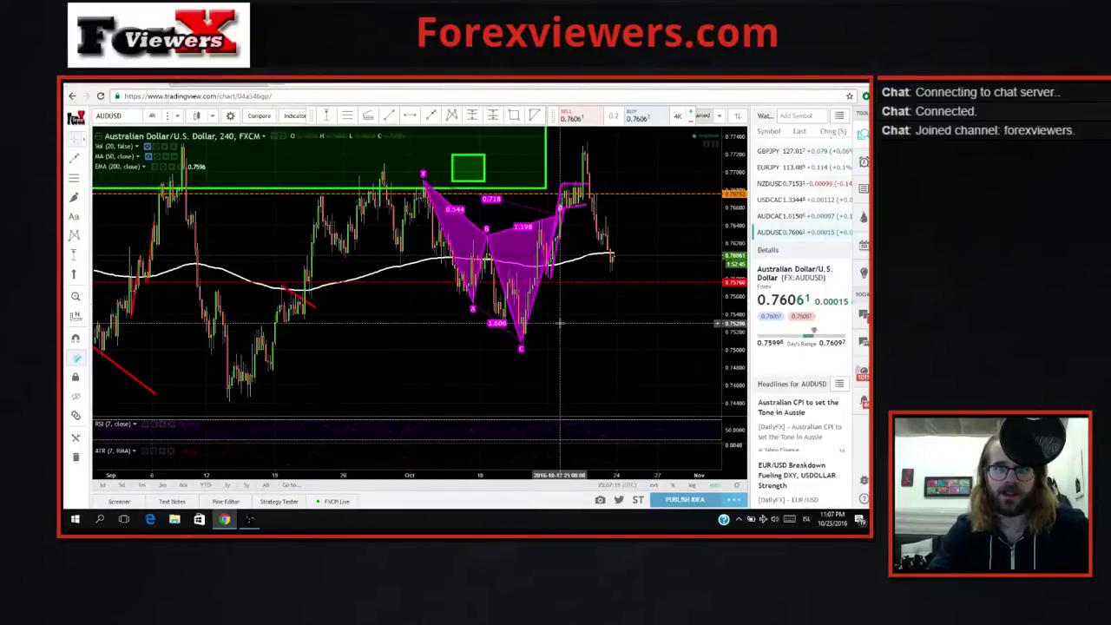
pyautogui.click(406, 282)
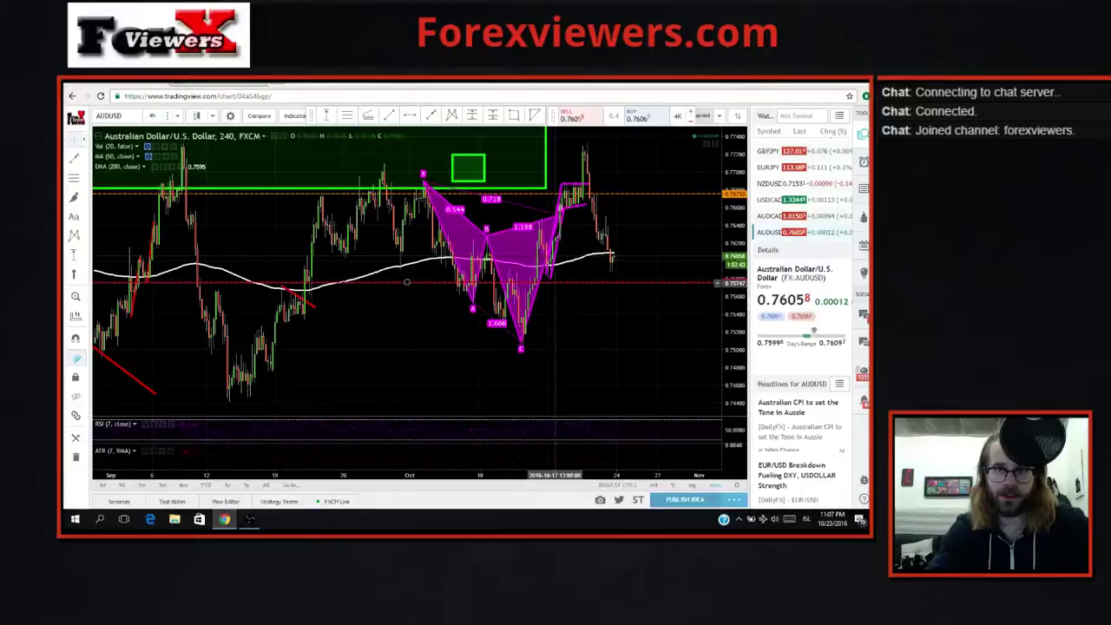
pyautogui.click(557, 343)
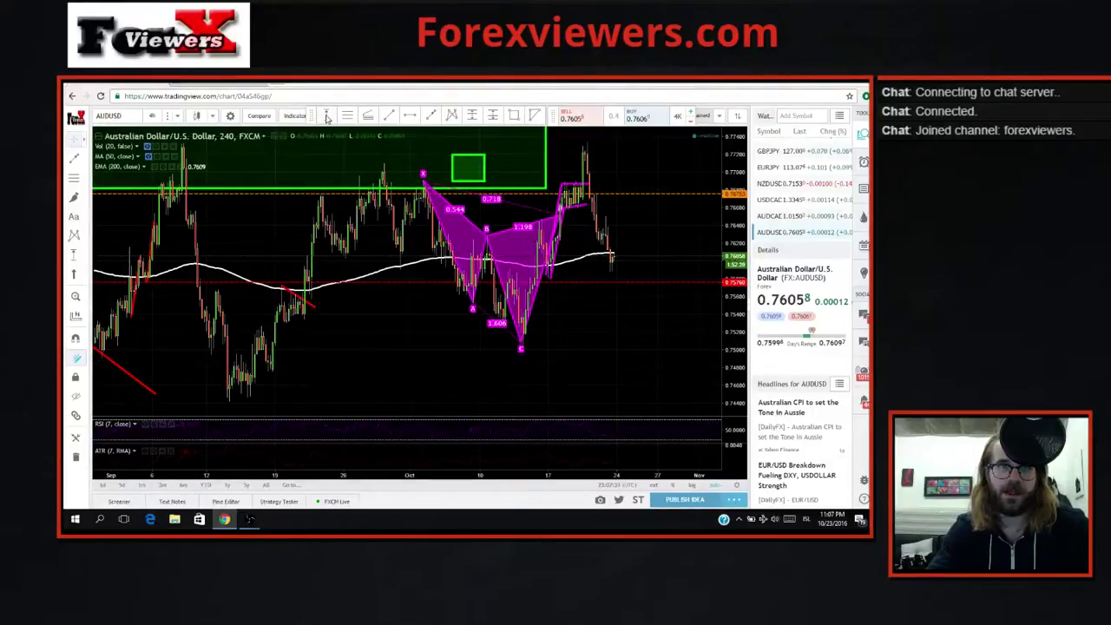
# Measure the price range across the small green box's height and delete the measurement.
pyautogui.click(327, 118)
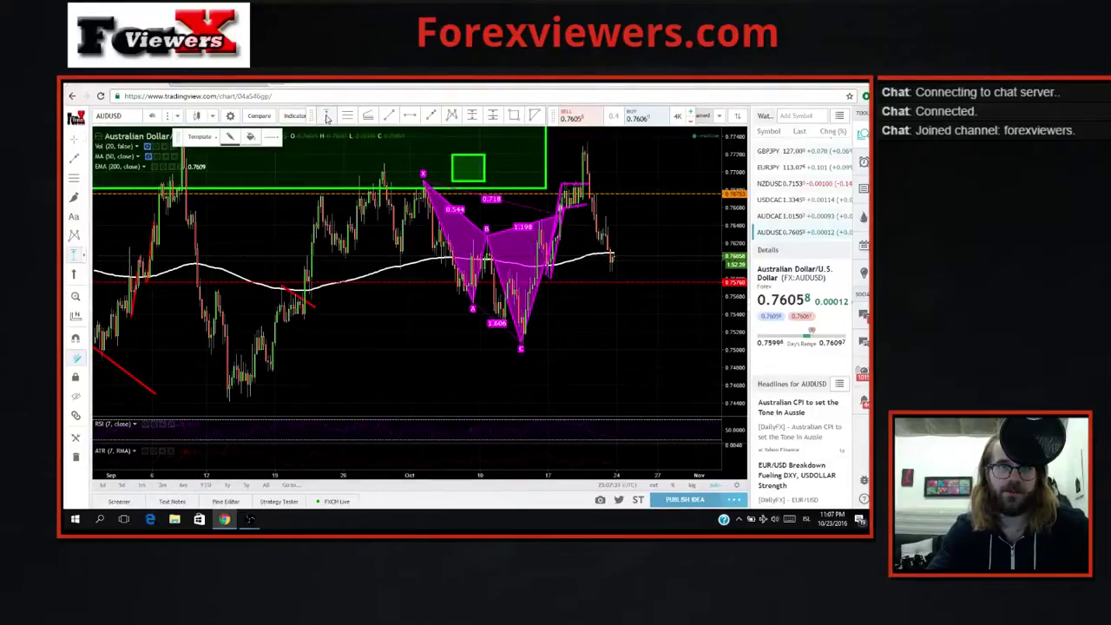
pyautogui.click(445, 180)
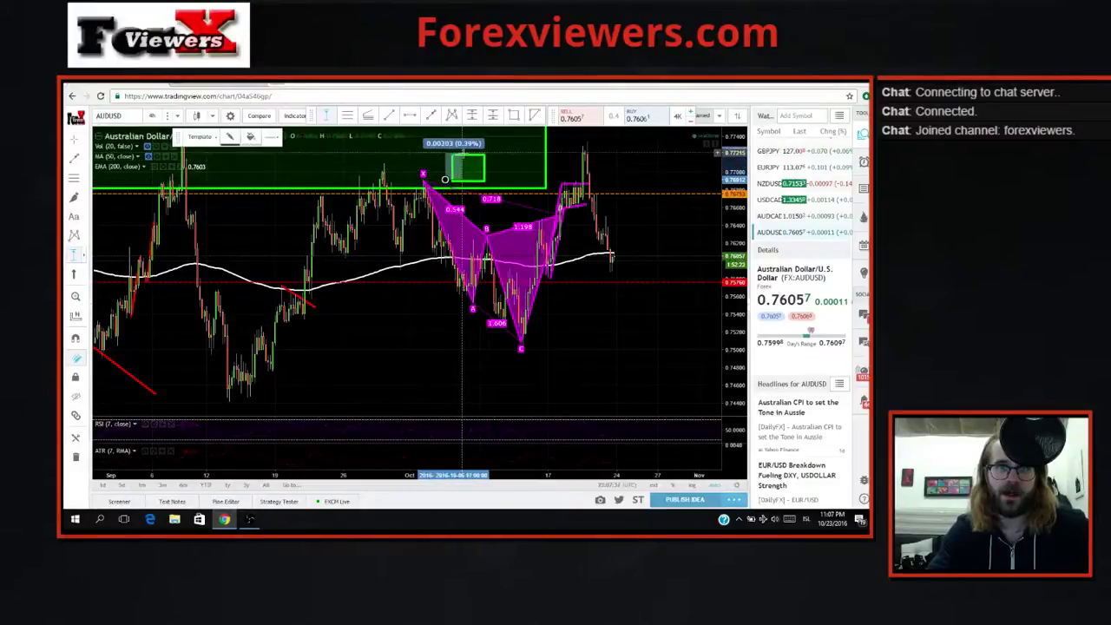
pyautogui.click(465, 156)
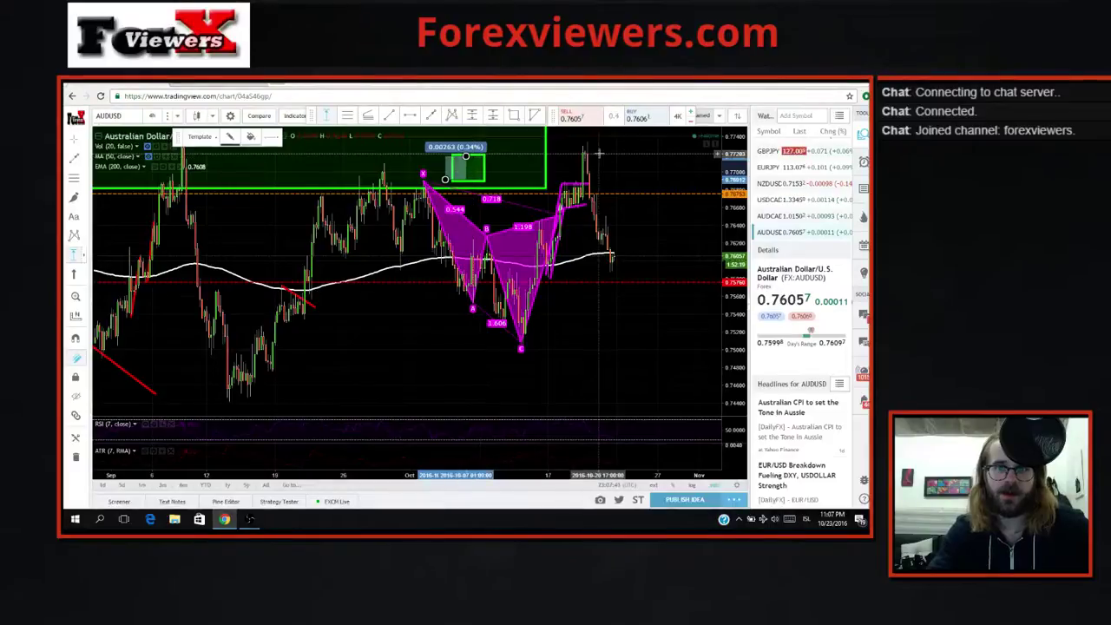
pyautogui.click(463, 172)
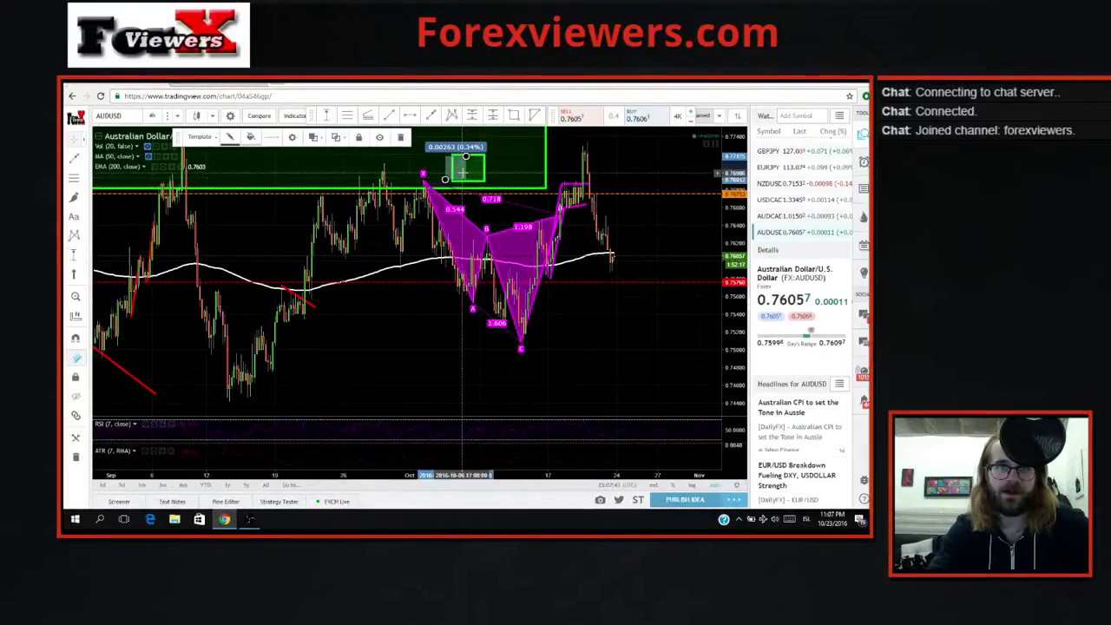
pyautogui.rightClick(464, 173)
pyautogui.click(425, 320)
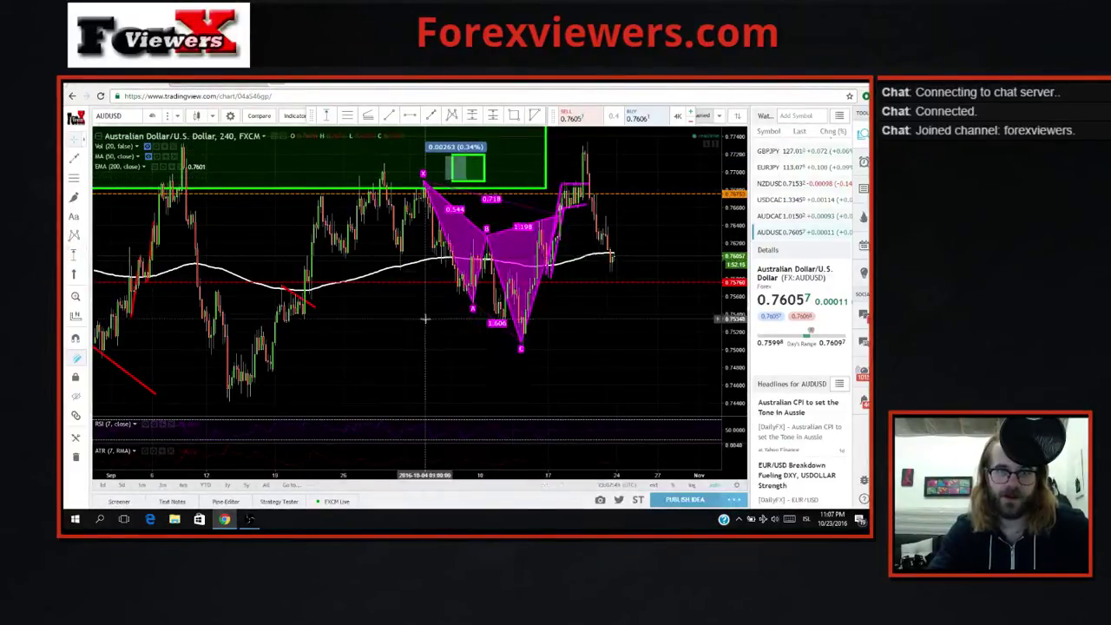
pyautogui.rightClick(445, 165)
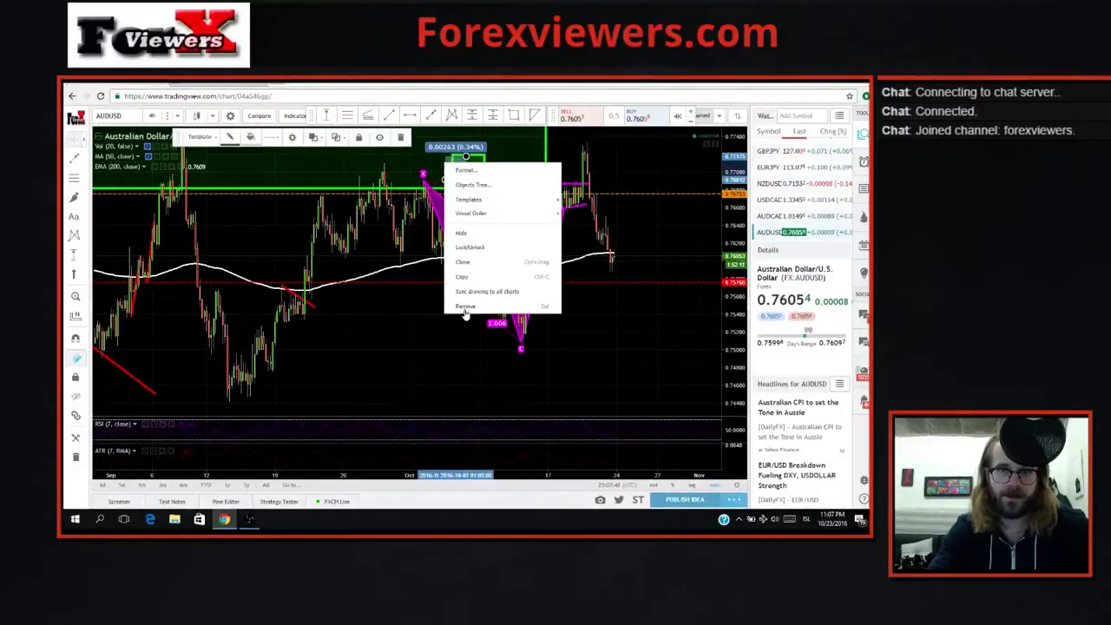
pyautogui.click(464, 311)
# Place a price range of about 0.0027 (0.35%) just above point X and draw a horizontal line at its upper edge.
pyautogui.scroll(-1, 435, 311)
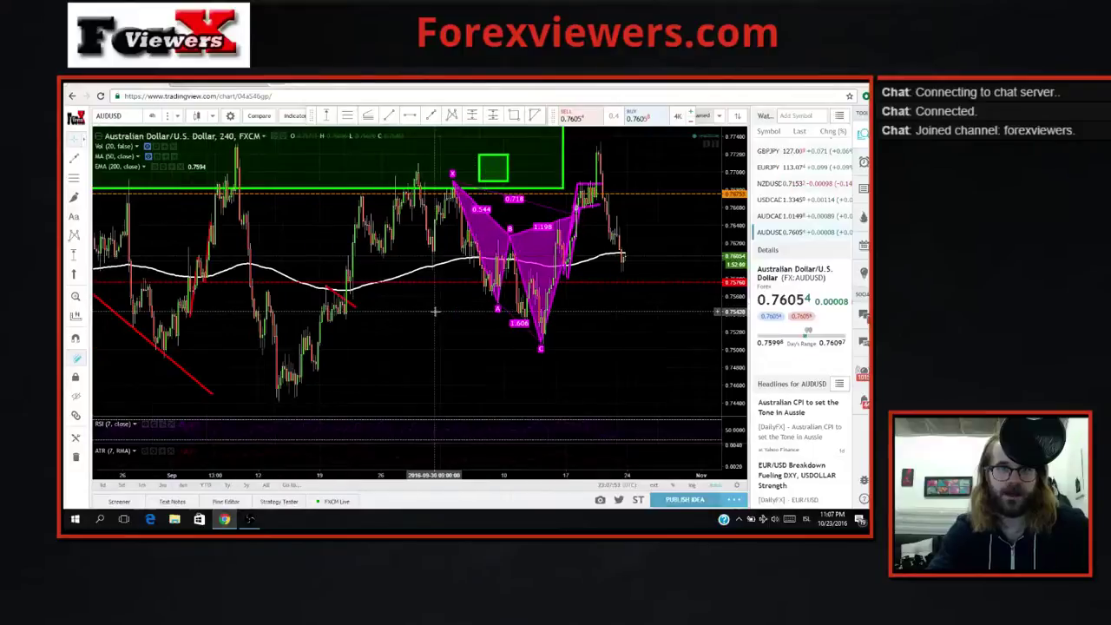
pyautogui.scroll(-3, 435, 311)
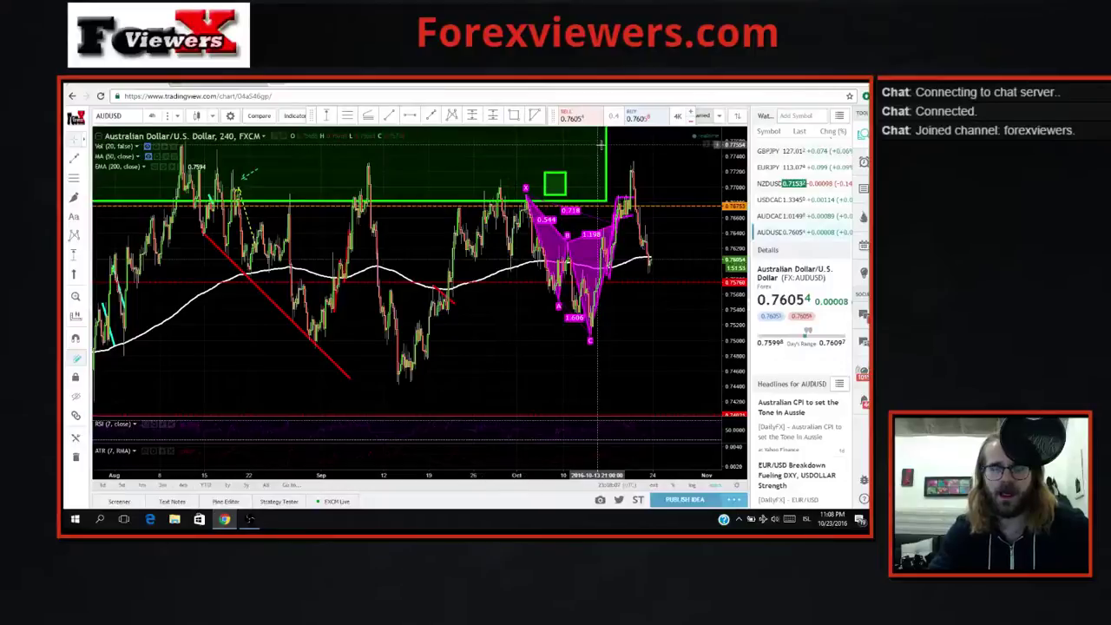
pyautogui.scroll(2, 633, 153)
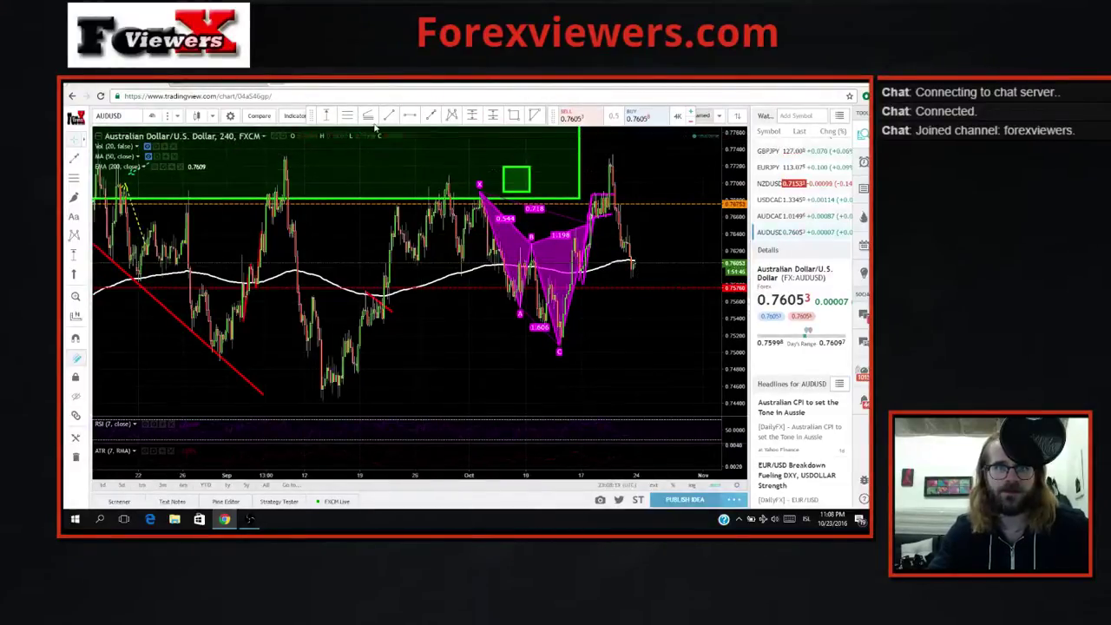
pyautogui.click(327, 116)
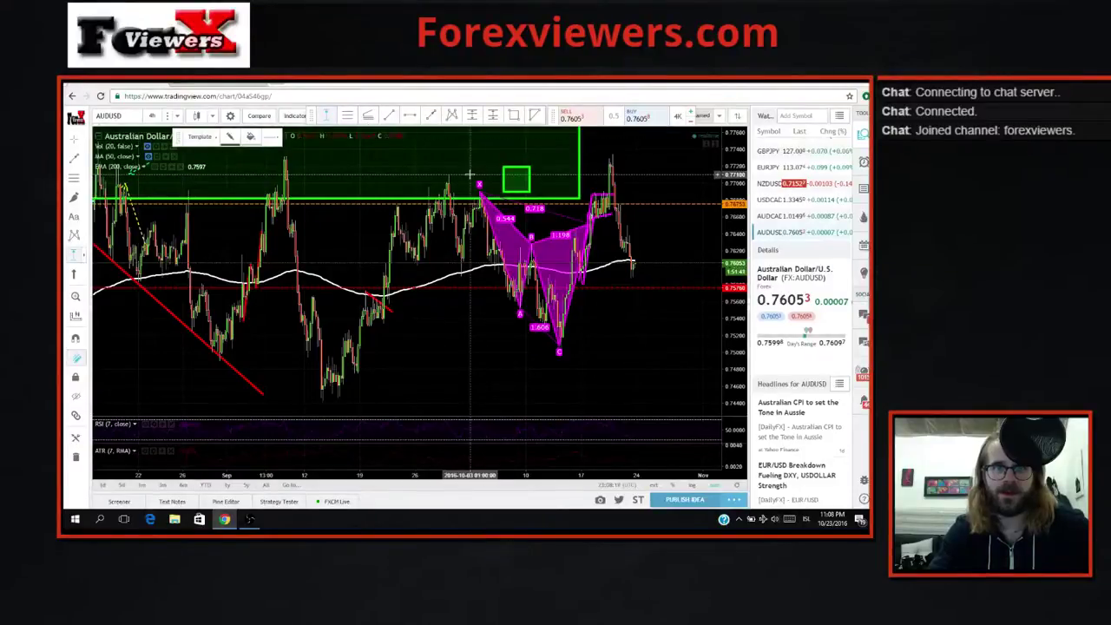
pyautogui.click(470, 174)
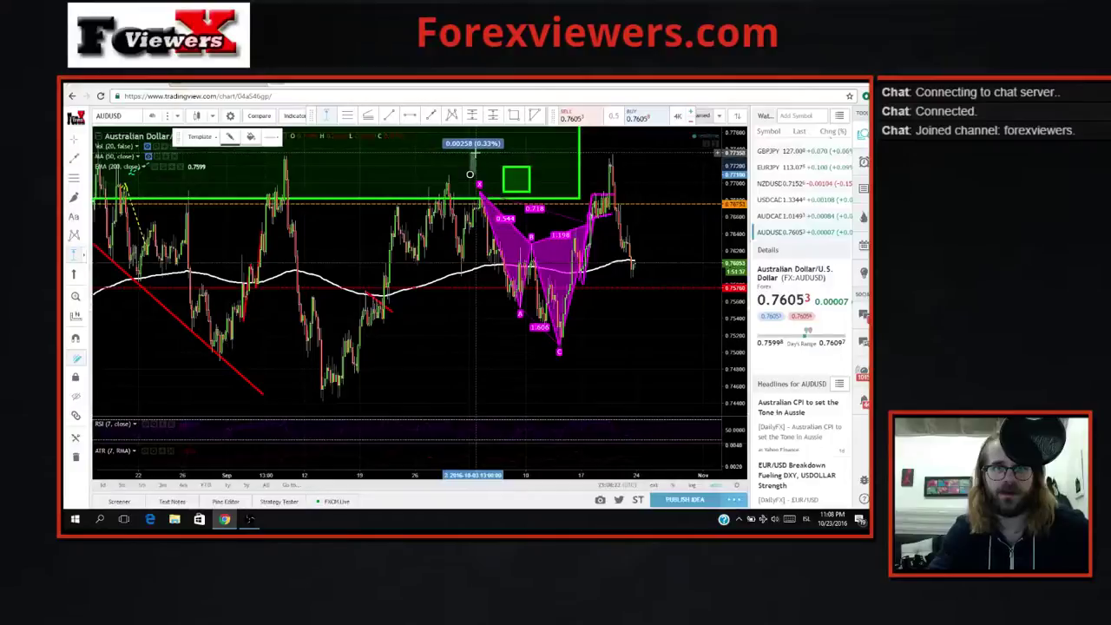
pyautogui.click(476, 152)
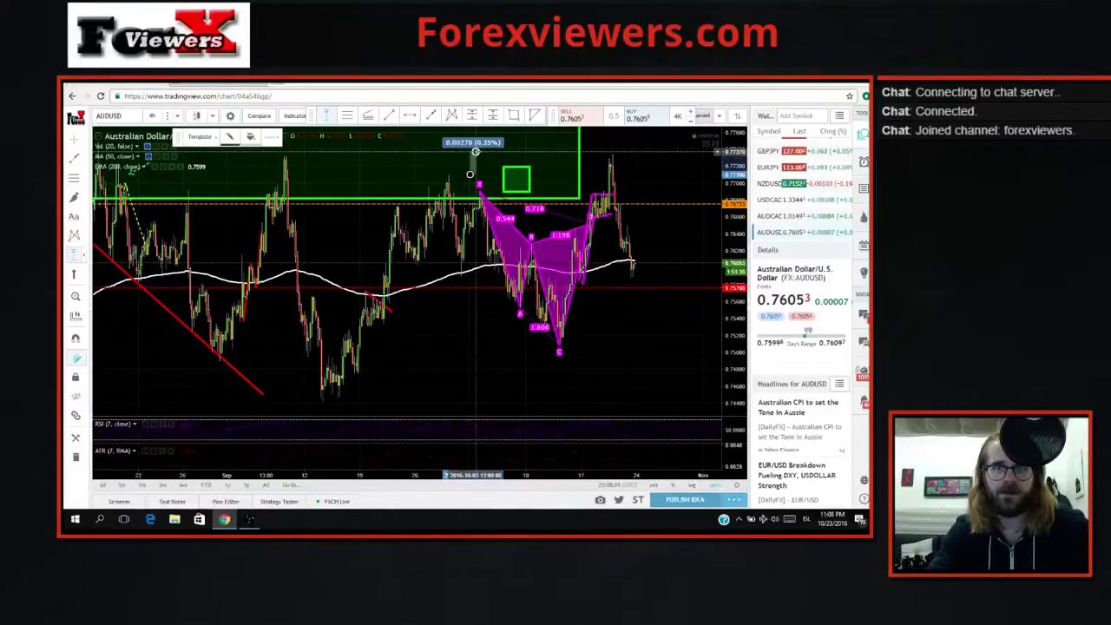
pyautogui.click(476, 152)
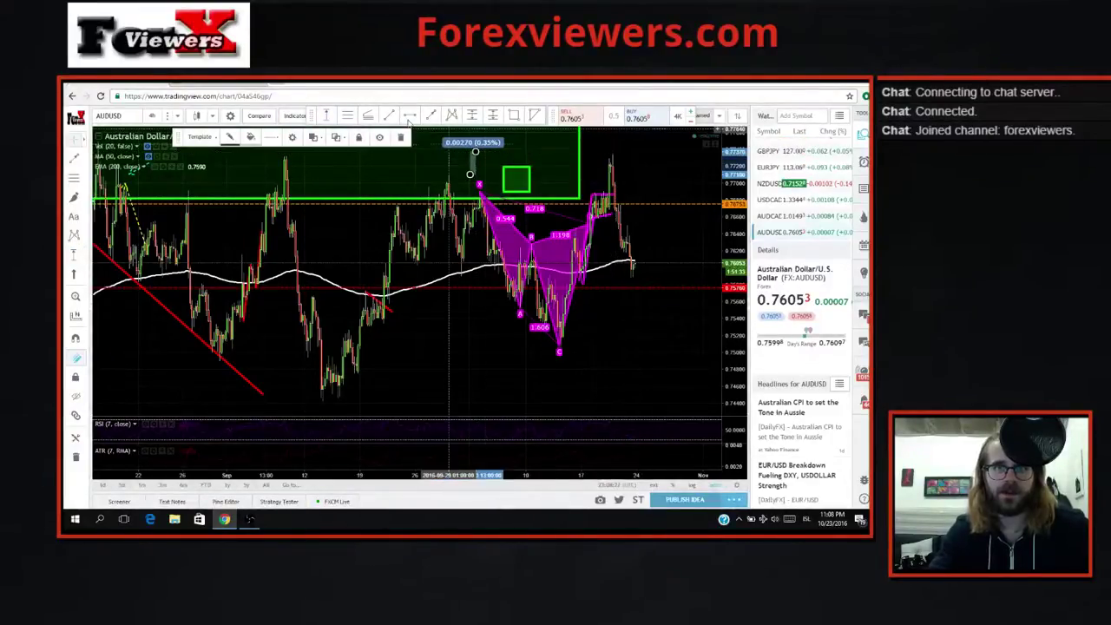
pyautogui.click(410, 115)
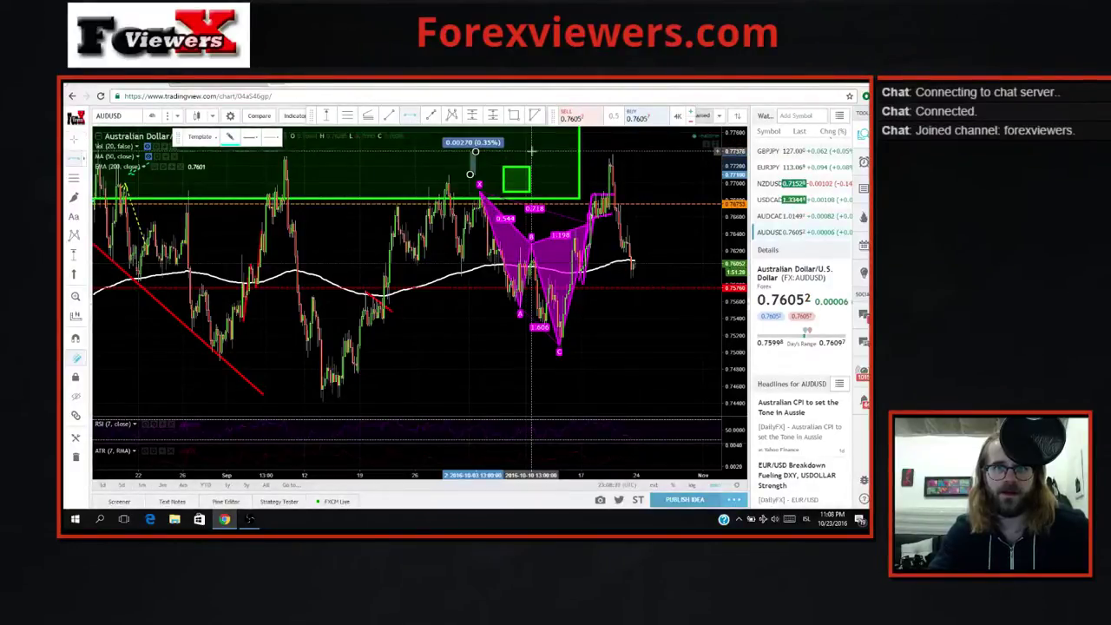
pyautogui.click(652, 178)
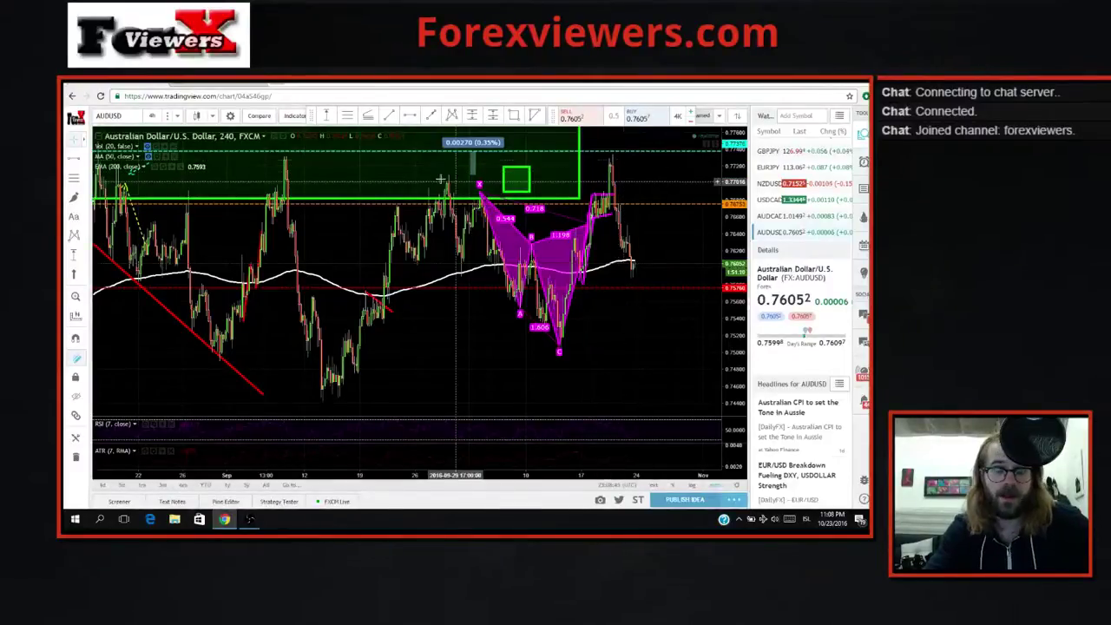
# Shift the upper end of the price range above point X so it spans about 0.0026 (0.34%).
pyautogui.scroll(-4, 452, 178)
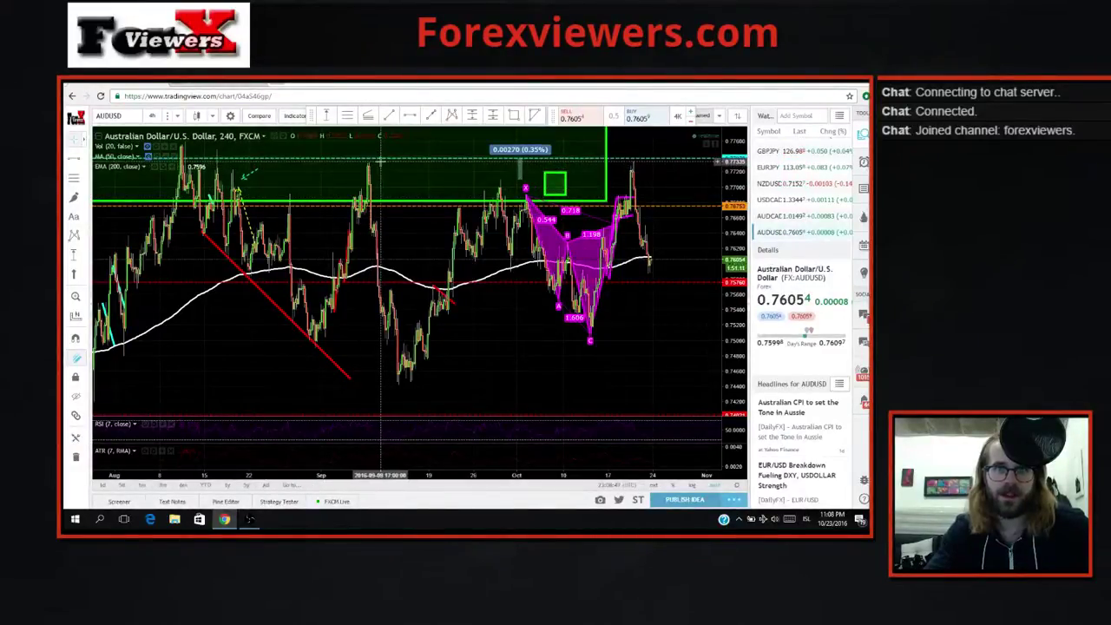
pyautogui.scroll(2, 386, 161)
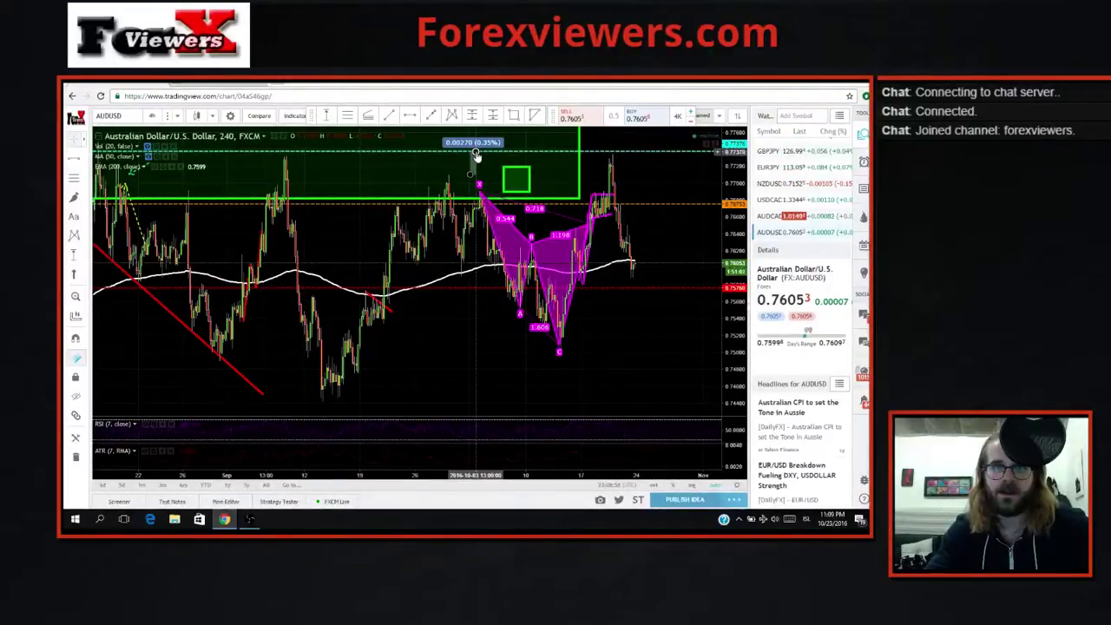
pyautogui.click(476, 155)
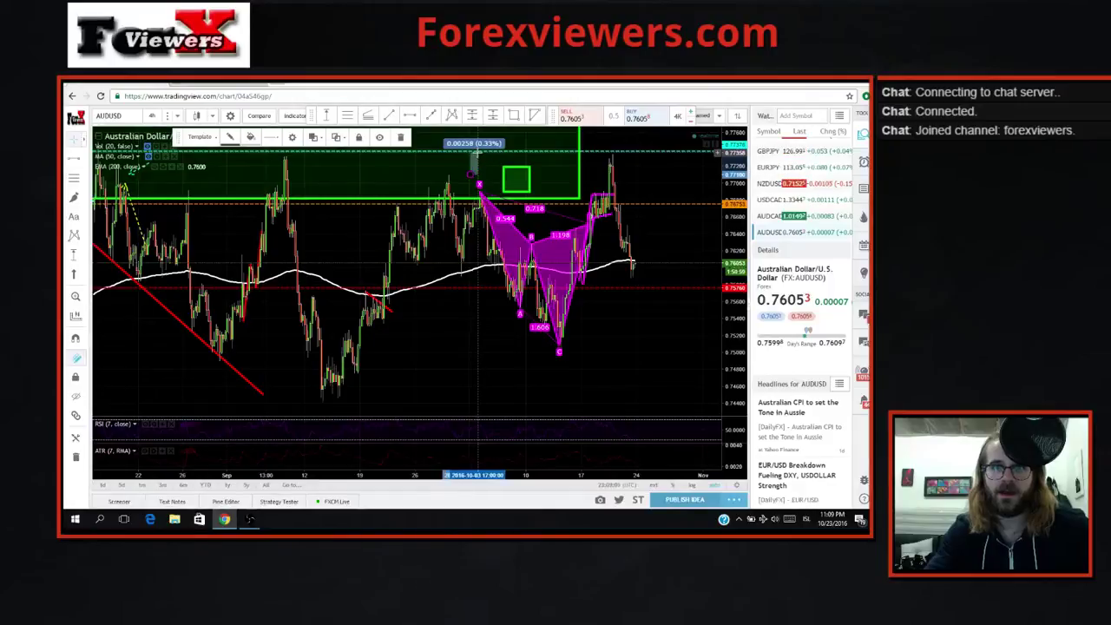
pyautogui.rightClick(639, 165)
pyautogui.click(641, 165)
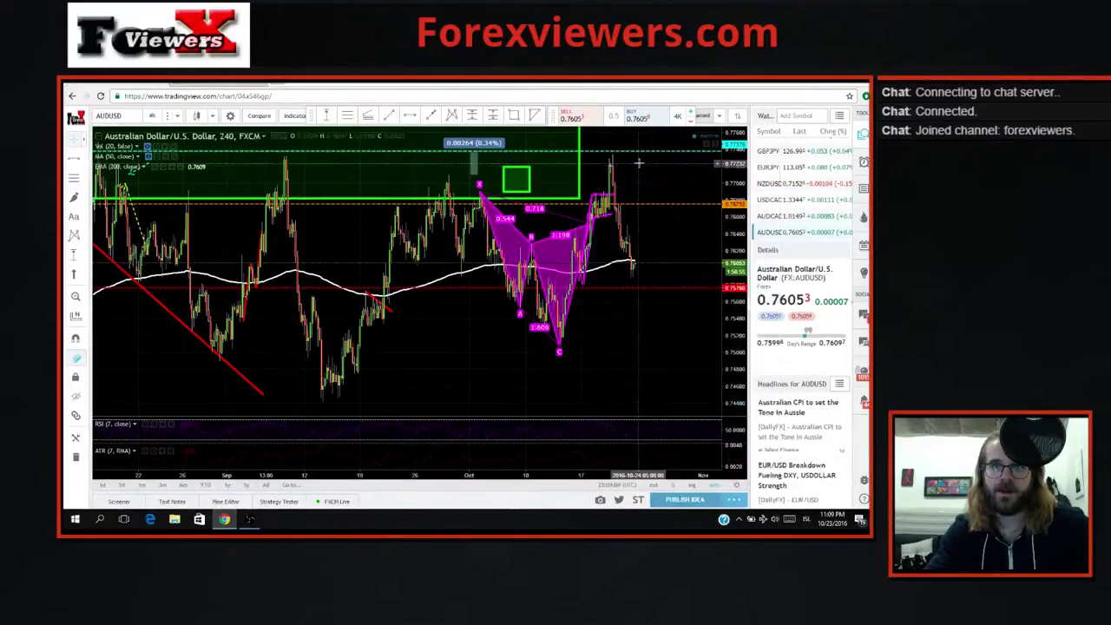
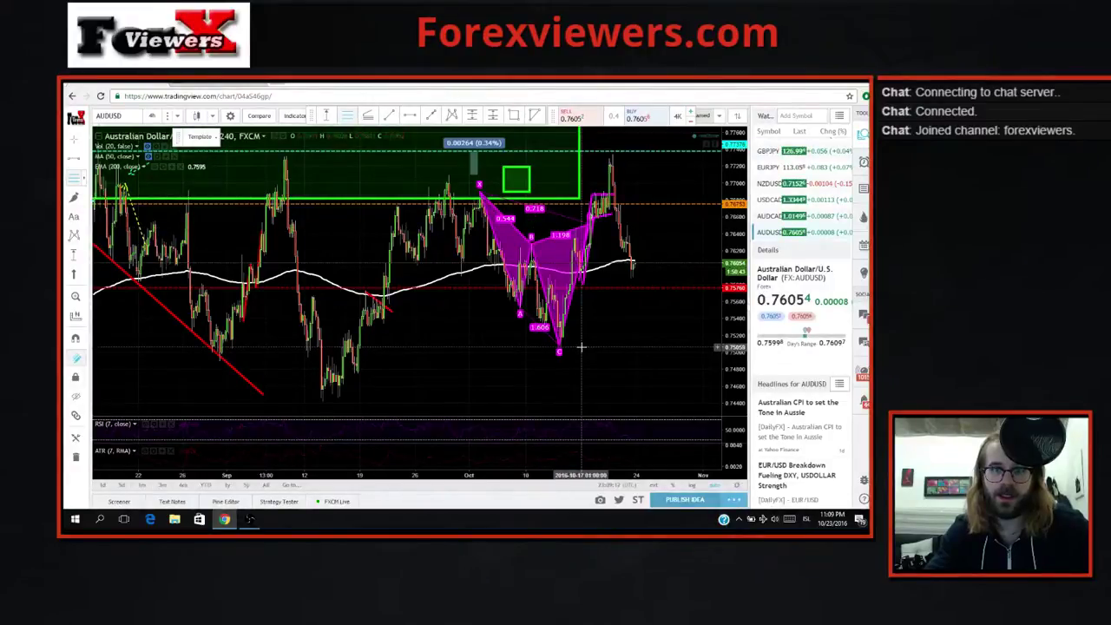
# Draw a Fibonacci retracement from the swing low near point C up to the latest October high, and remove it.
pyautogui.click(580, 347)
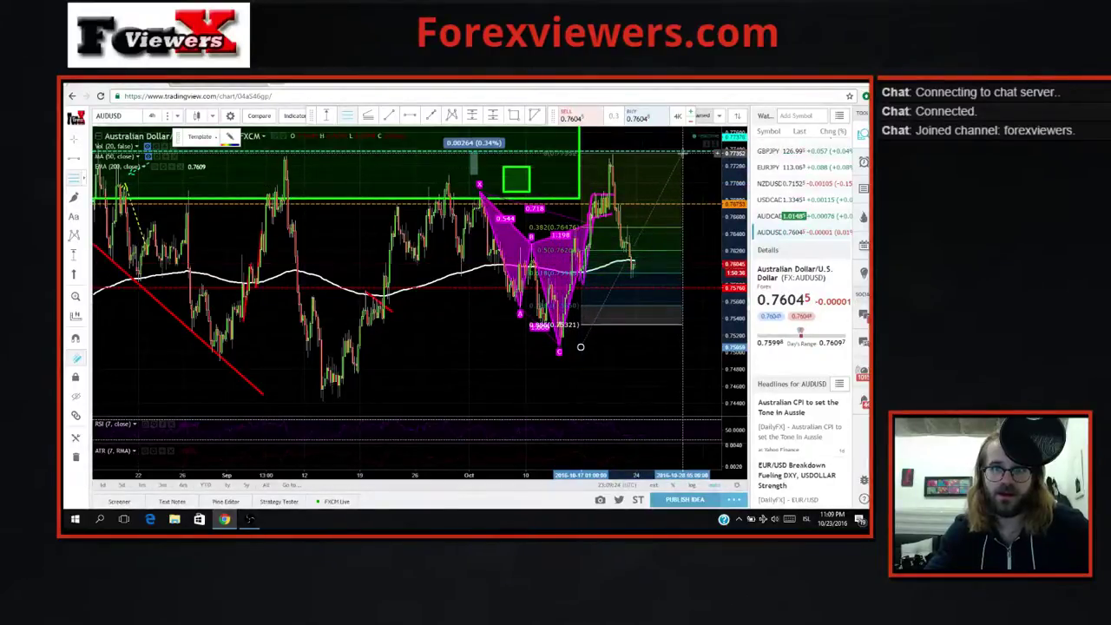
pyautogui.click(684, 154)
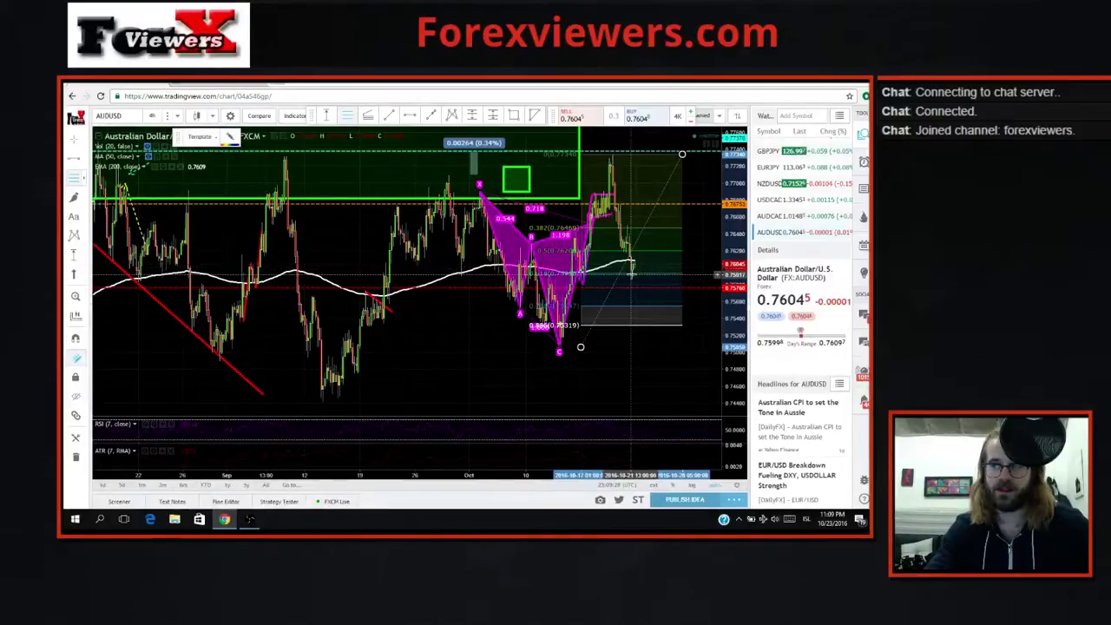
pyautogui.click(631, 347)
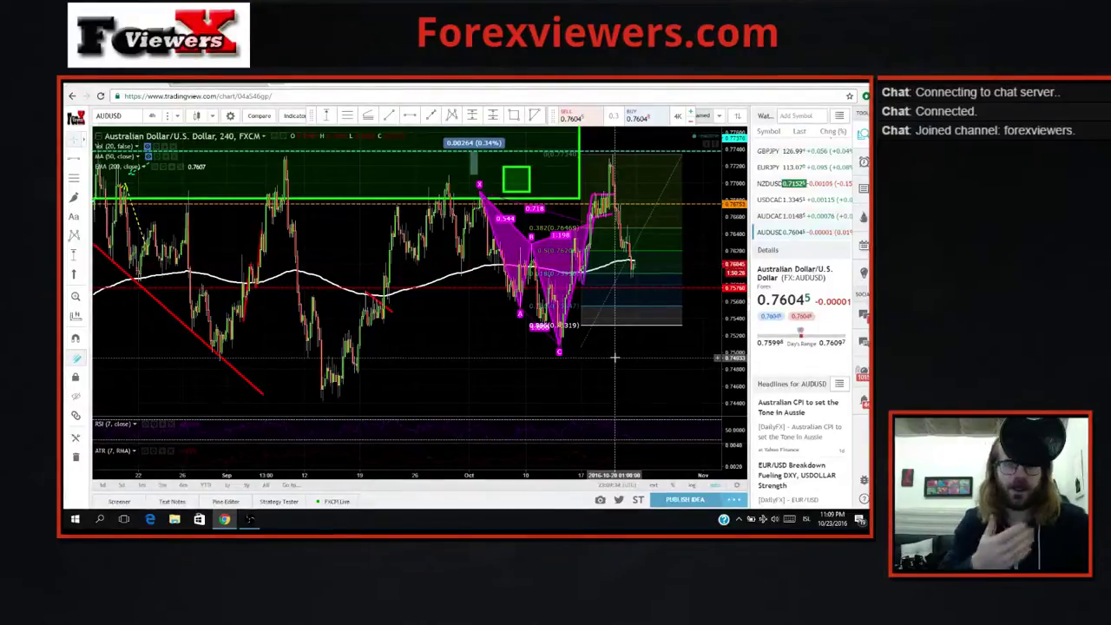
pyautogui.rightClick(609, 301)
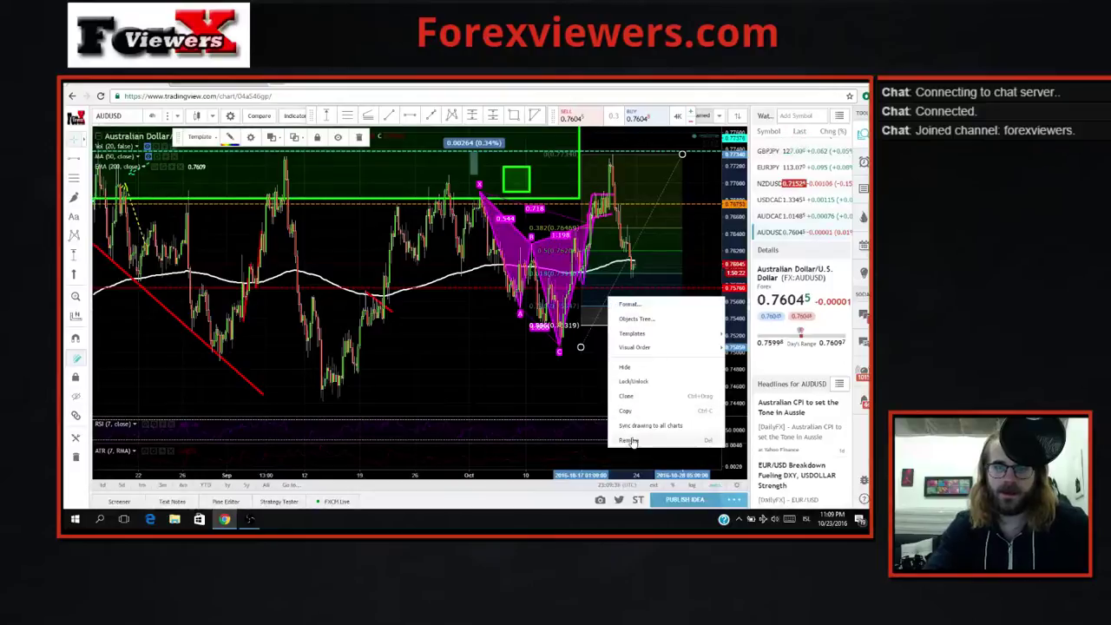
pyautogui.click(630, 441)
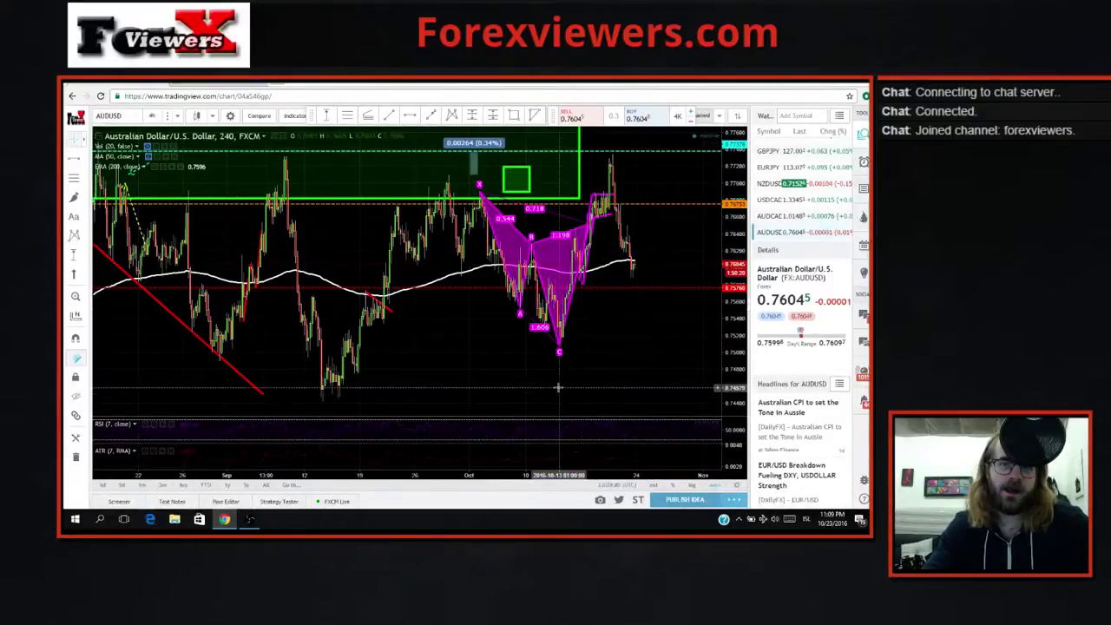
# Draw a zigzag of dashed green arrows from the late-September candles up through the green zone, down and back up to point X.
pyautogui.scroll(-1, 532, 380)
pyautogui.scroll(-1, 531, 380)
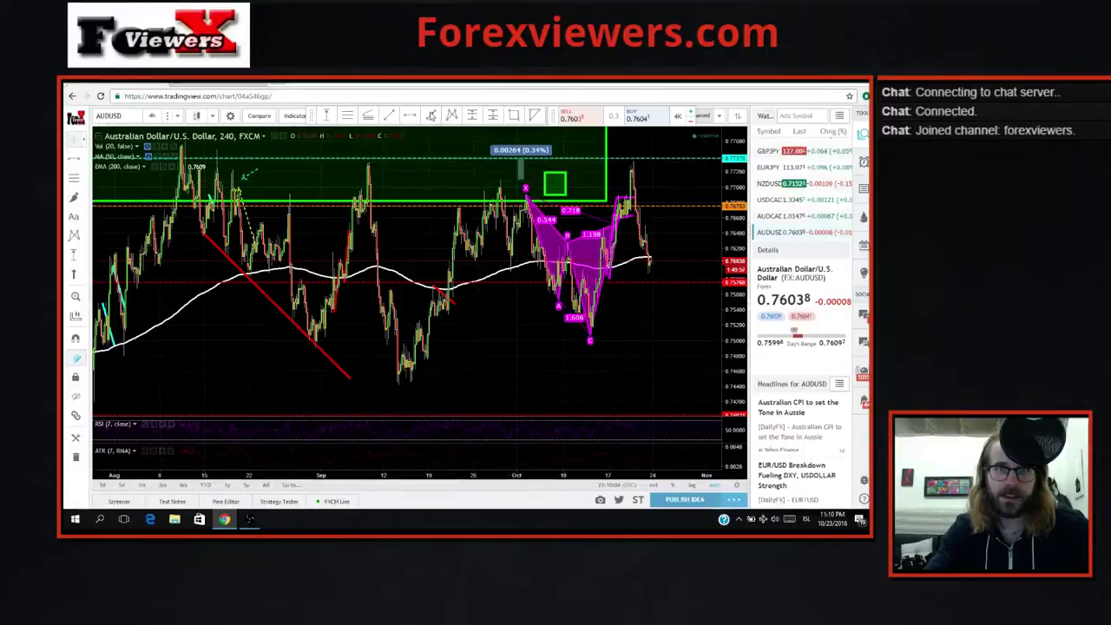
pyautogui.click(432, 115)
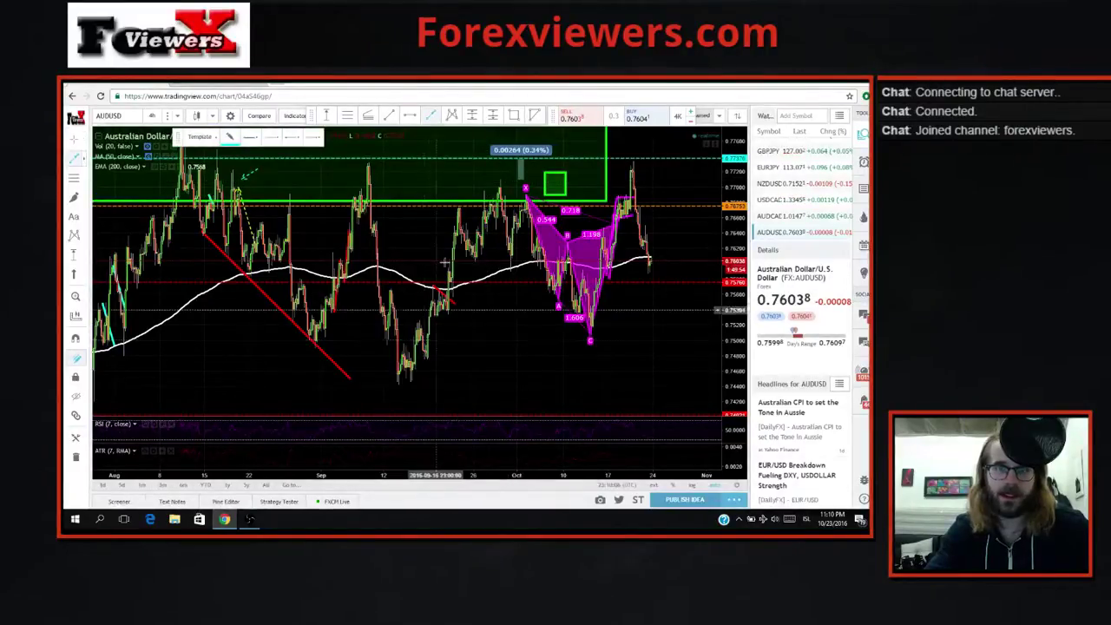
pyautogui.click(472, 257)
pyautogui.click(485, 139)
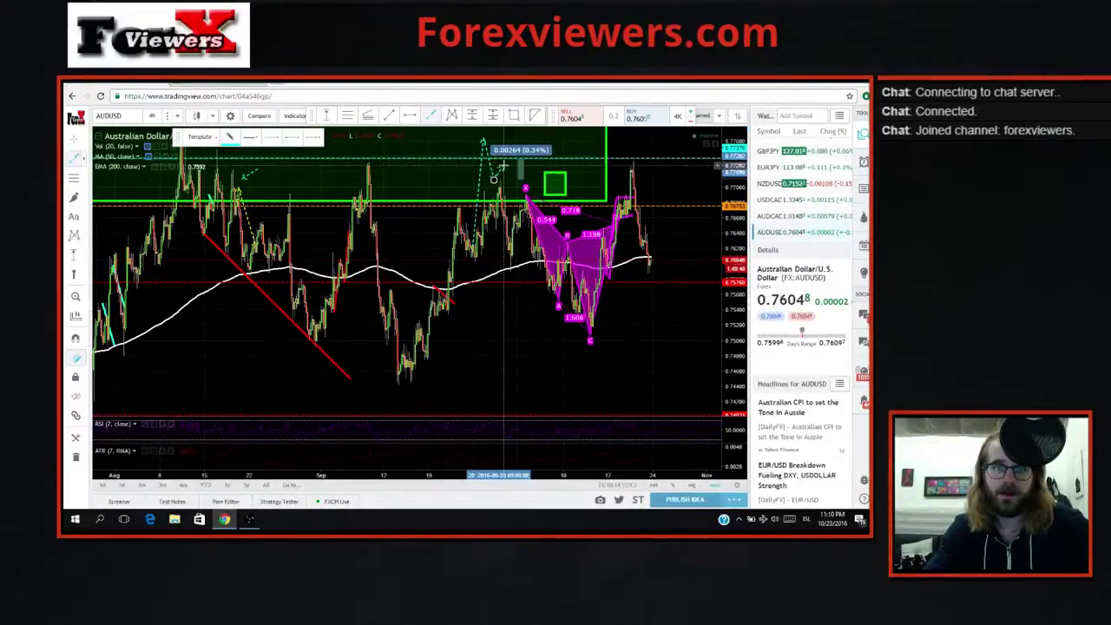
pyautogui.click(502, 165)
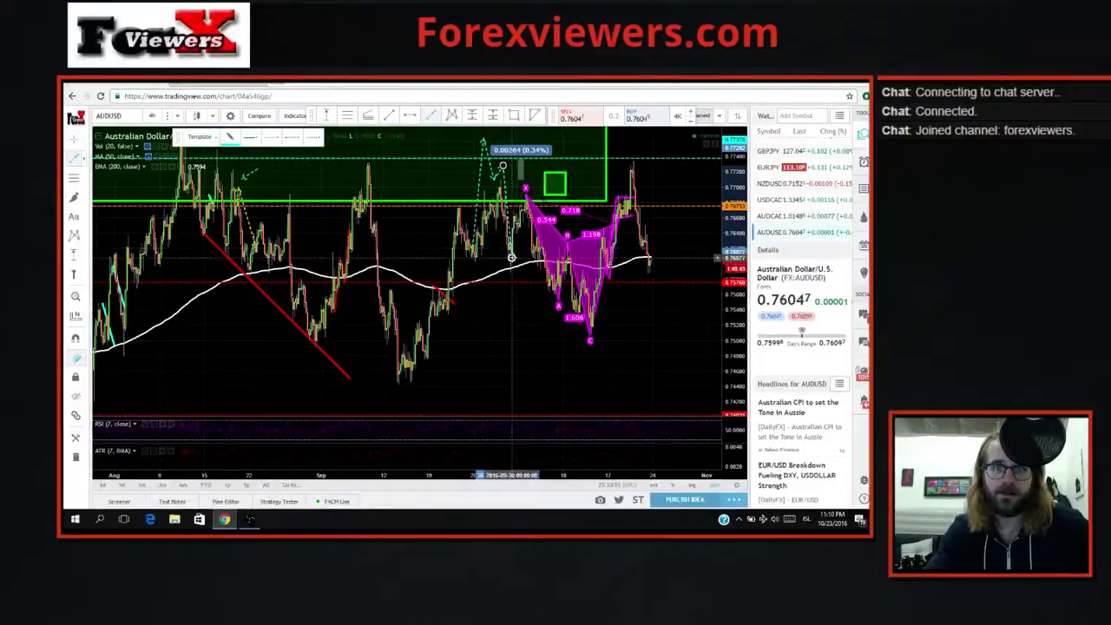
pyautogui.click(525, 196)
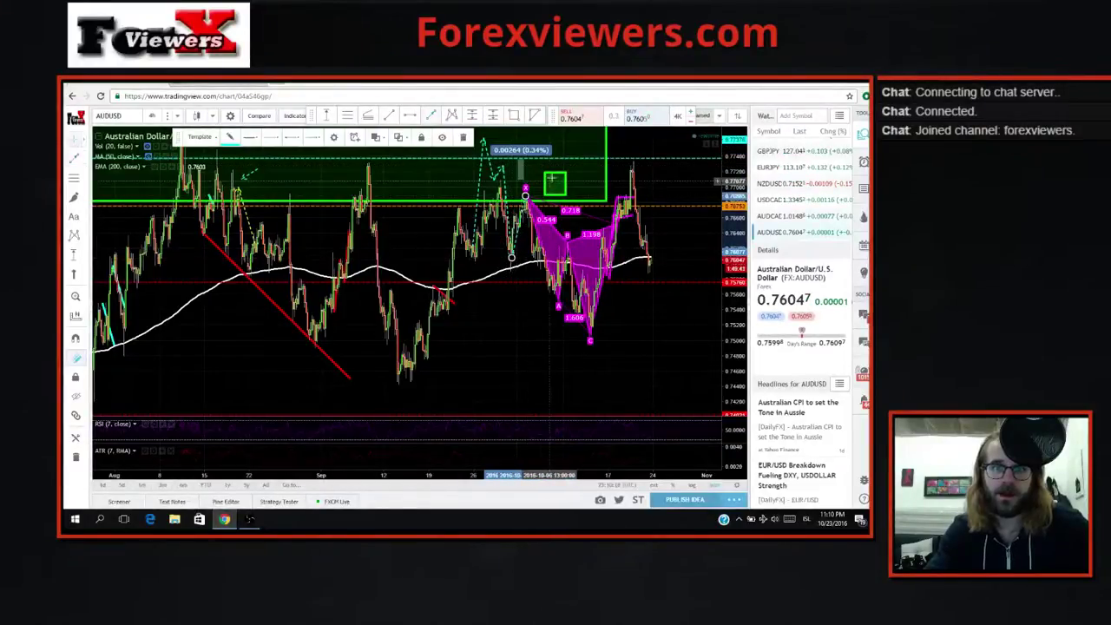
pyautogui.click(551, 178)
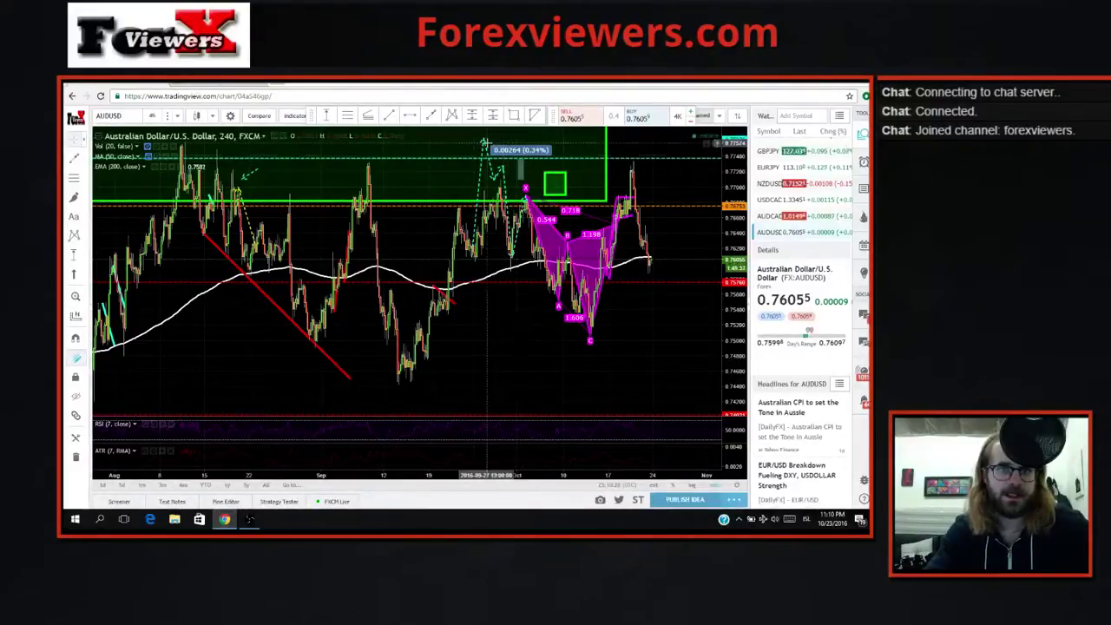
# Remove all the dashed green zigzag arrows leading to point X.
pyautogui.rightClick(483, 145)
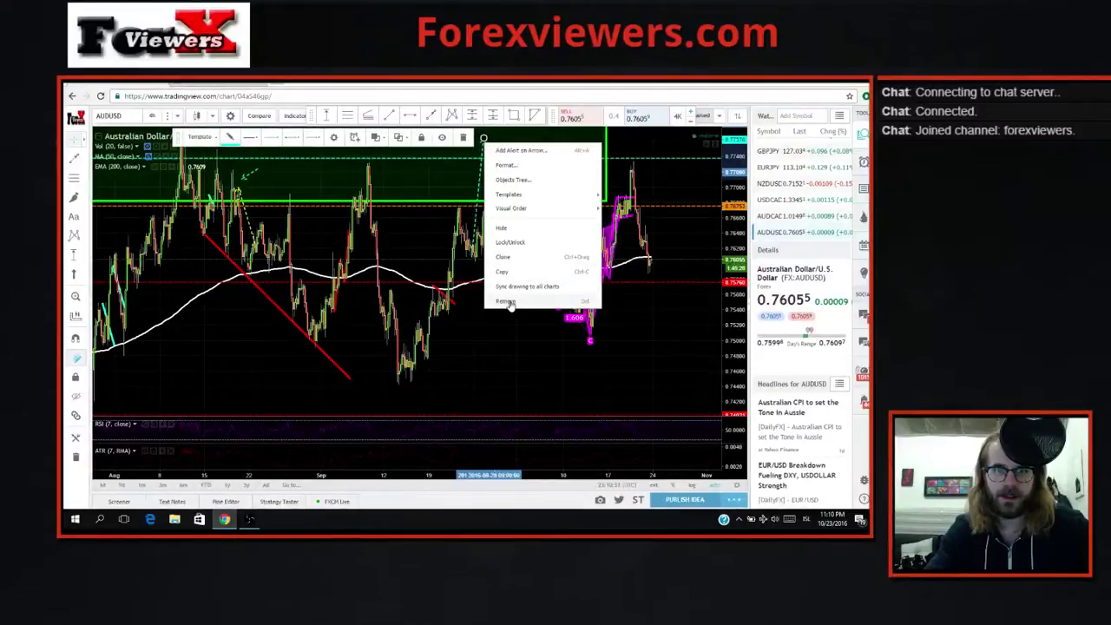
pyautogui.click(507, 301)
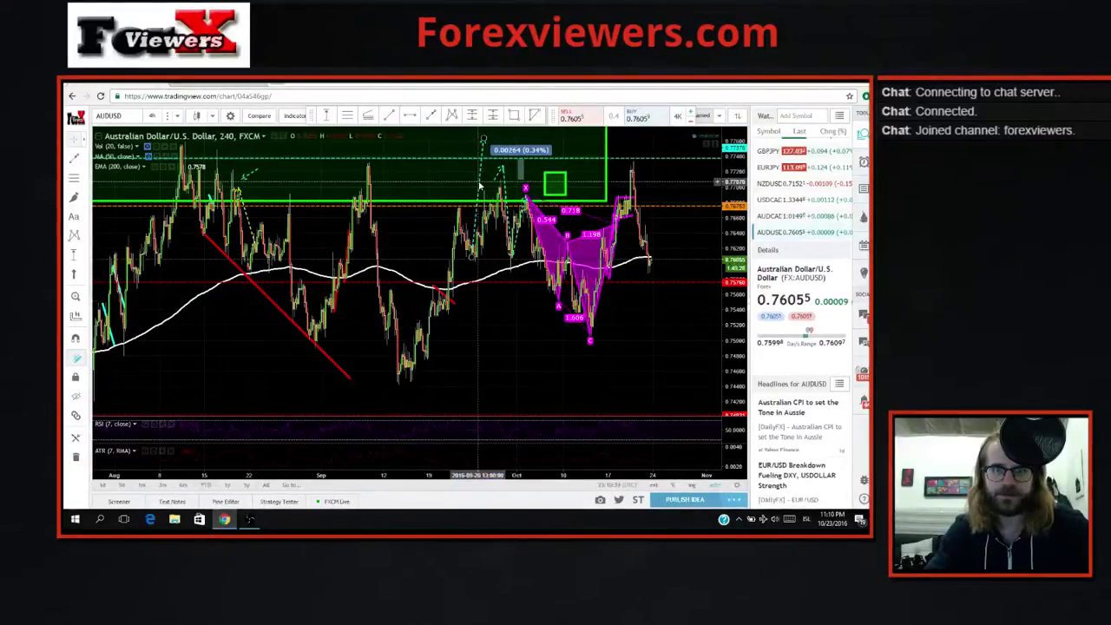
pyautogui.rightClick(480, 187)
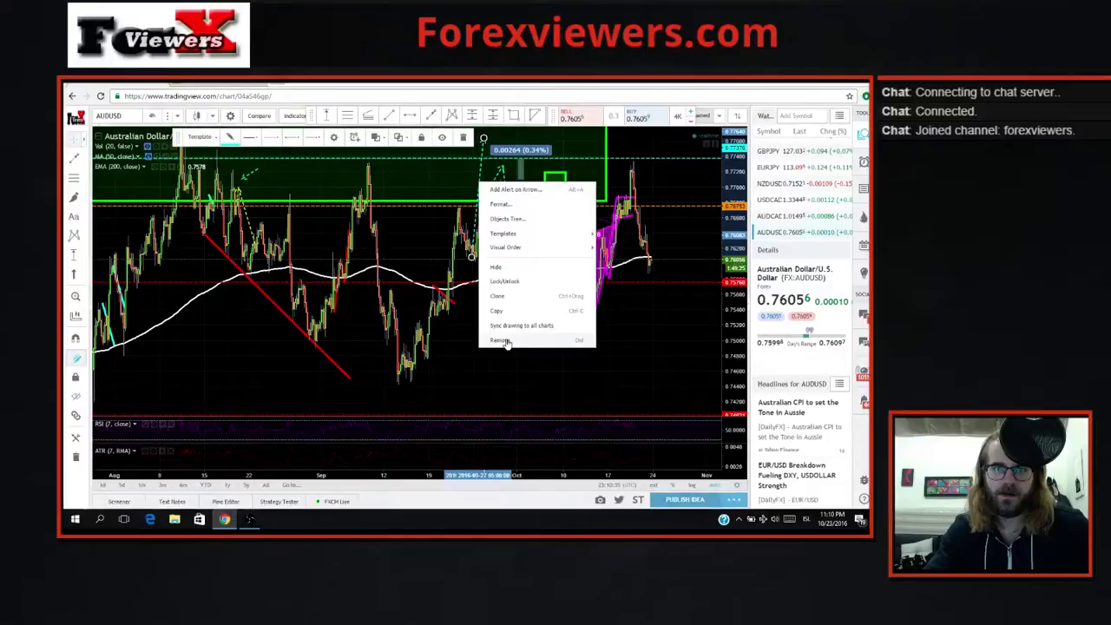
pyautogui.click(507, 342)
pyautogui.rightClick(495, 178)
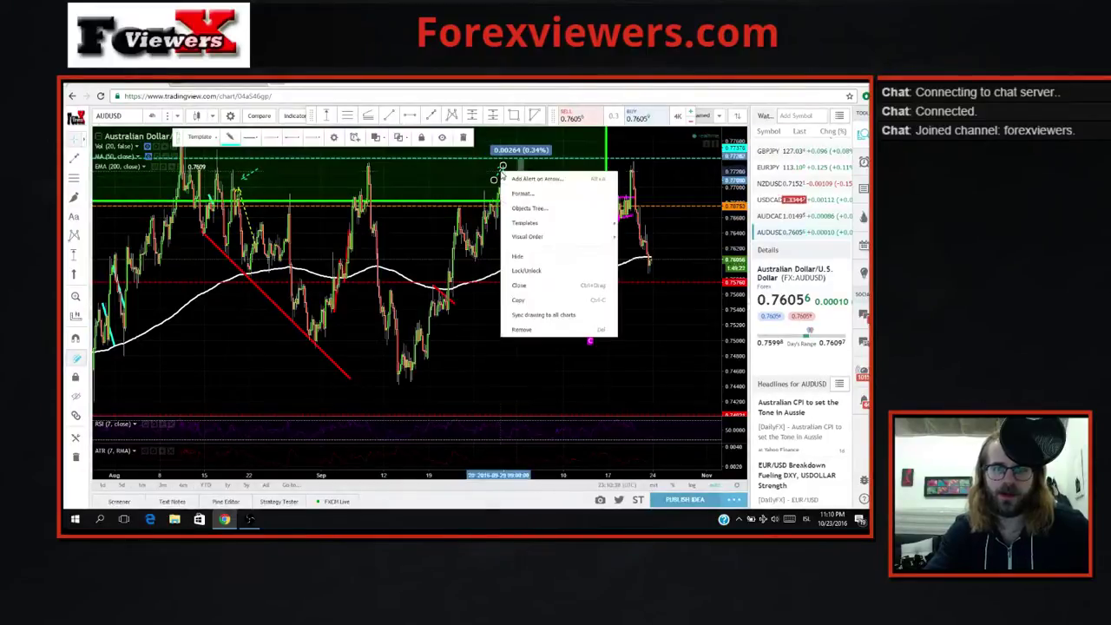
pyautogui.click(533, 333)
pyautogui.rightClick(506, 212)
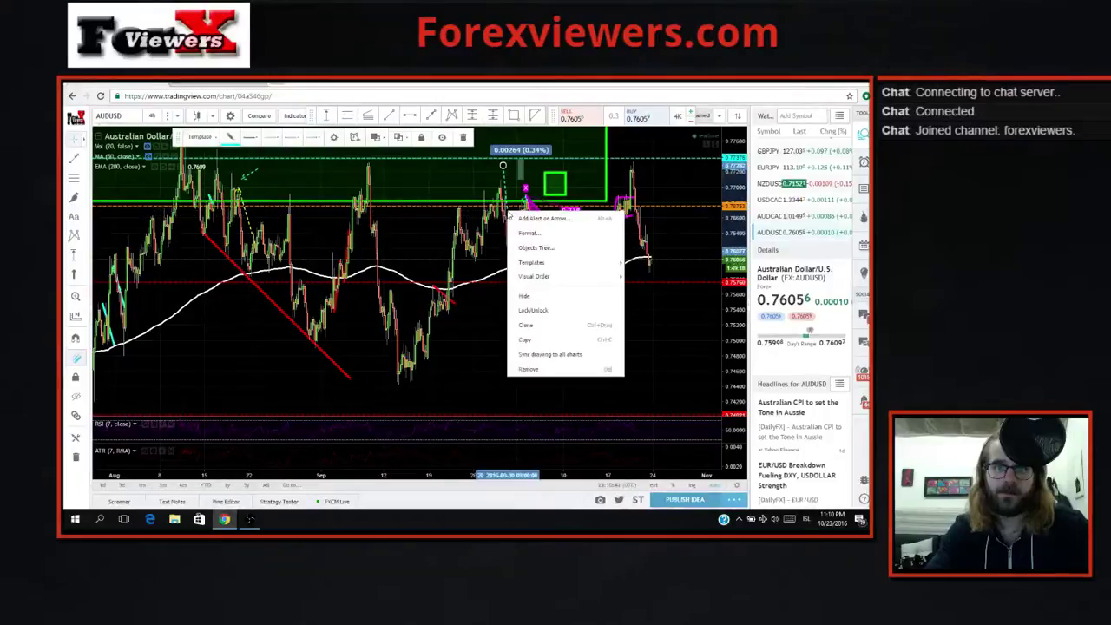
pyautogui.click(521, 285)
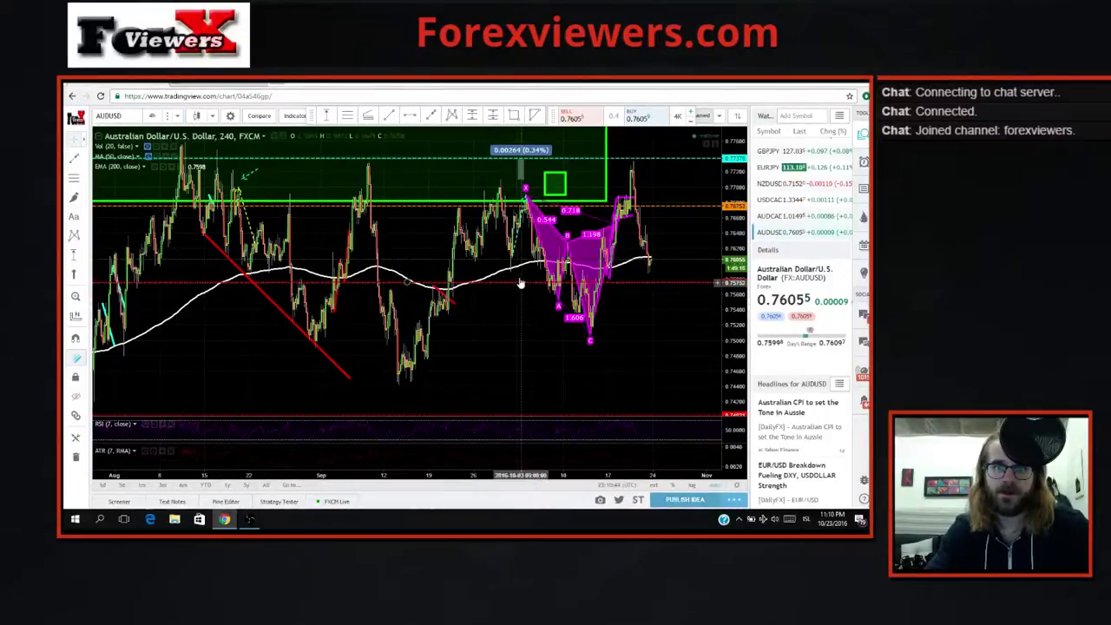
pyautogui.rightClick(518, 237)
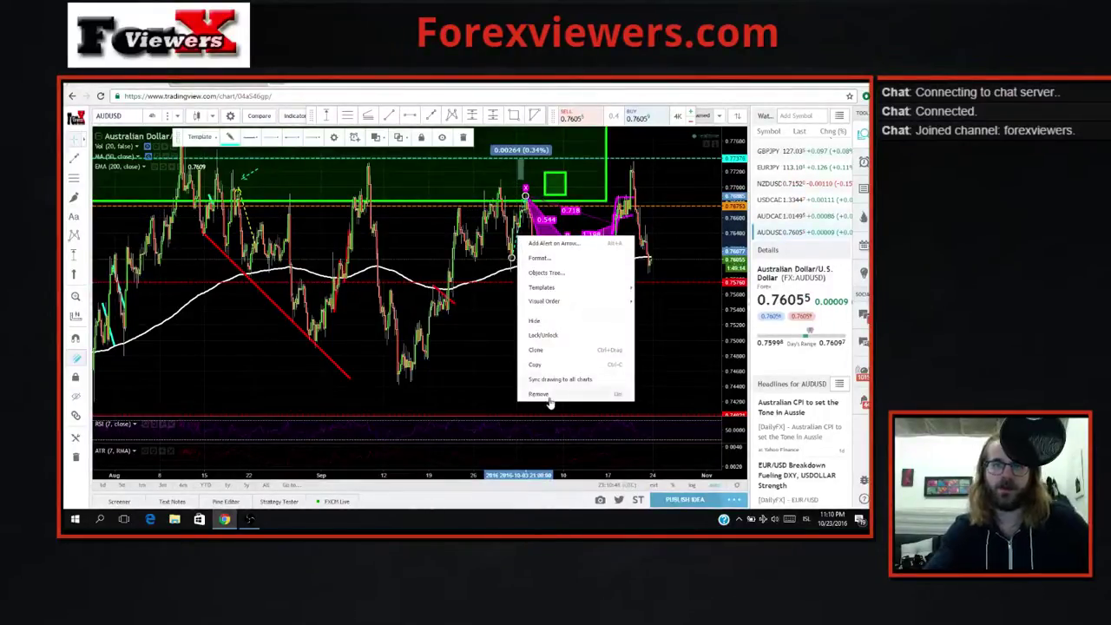
pyautogui.click(549, 396)
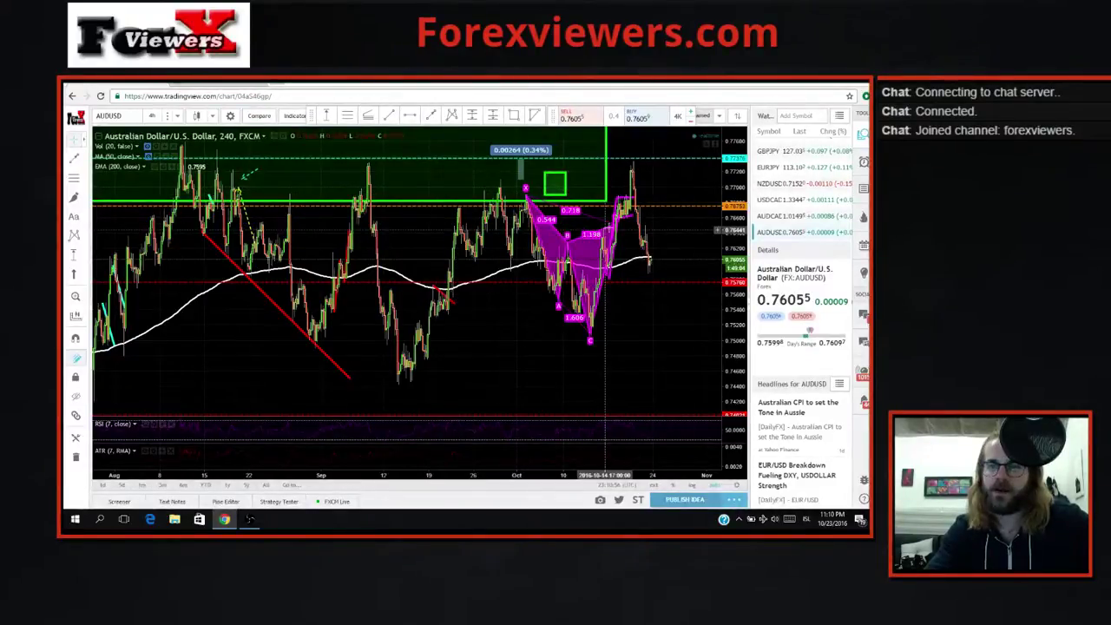
# Open the NZDUSD chart from the watchlist and select the short position drawn at point D of the harmonic pattern.
pyautogui.click(772, 183)
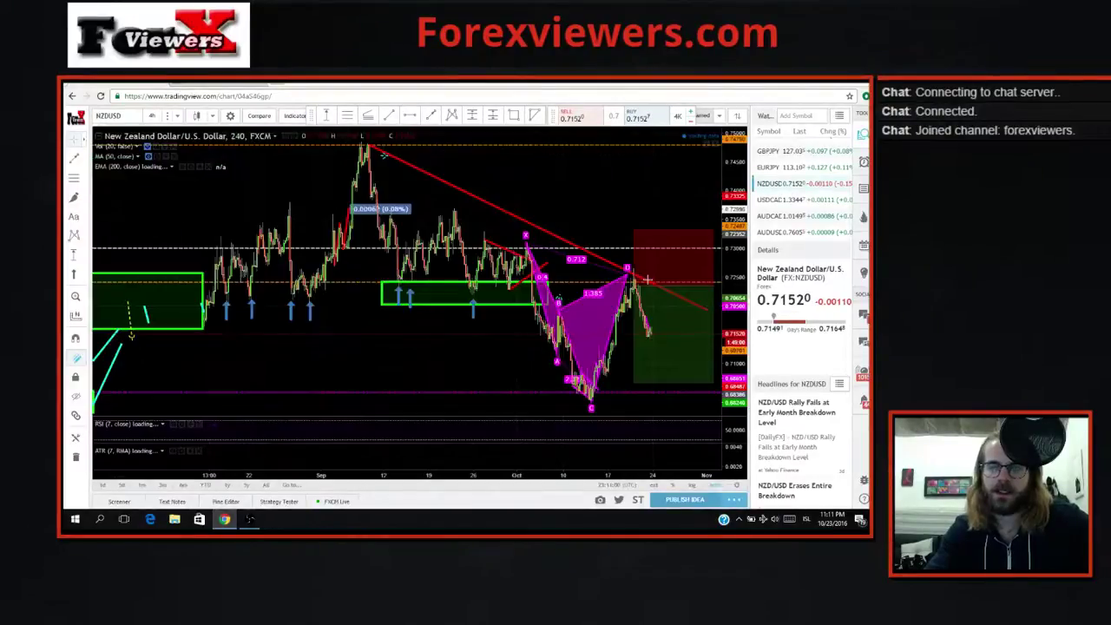
pyautogui.scroll(2, 624, 286)
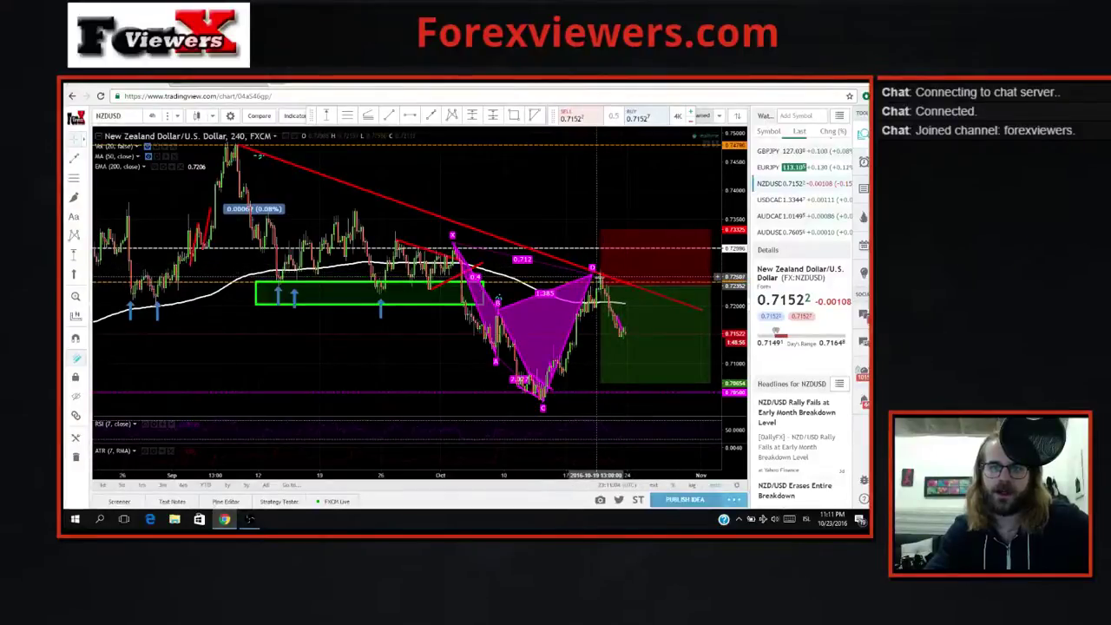
pyautogui.click(598, 280)
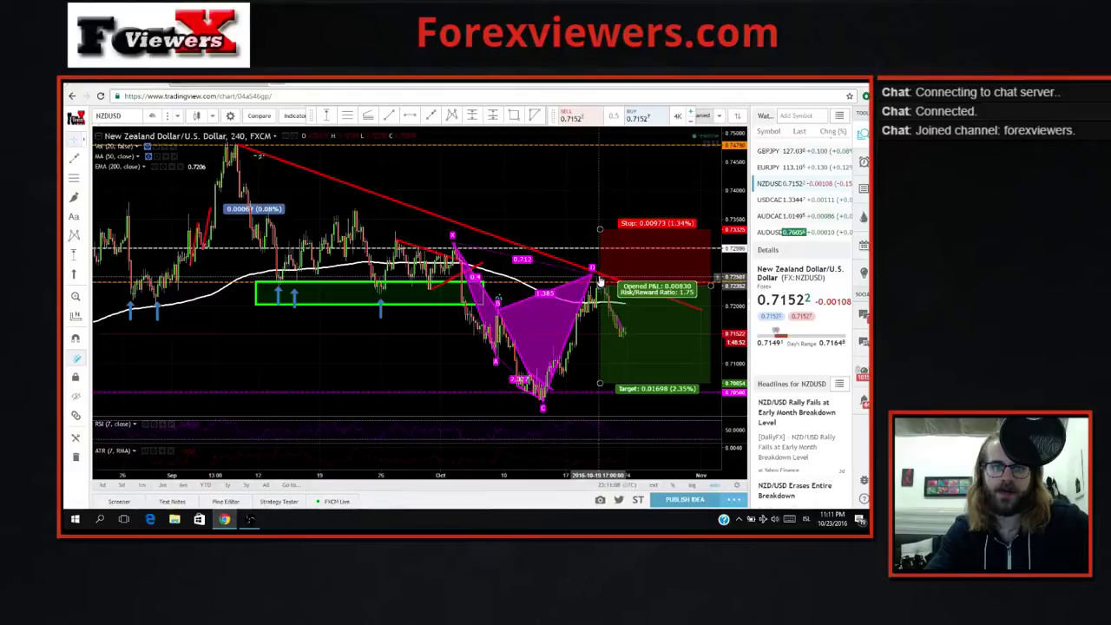
pyautogui.scroll(-1, 607, 299)
pyautogui.scroll(2, 607, 299)
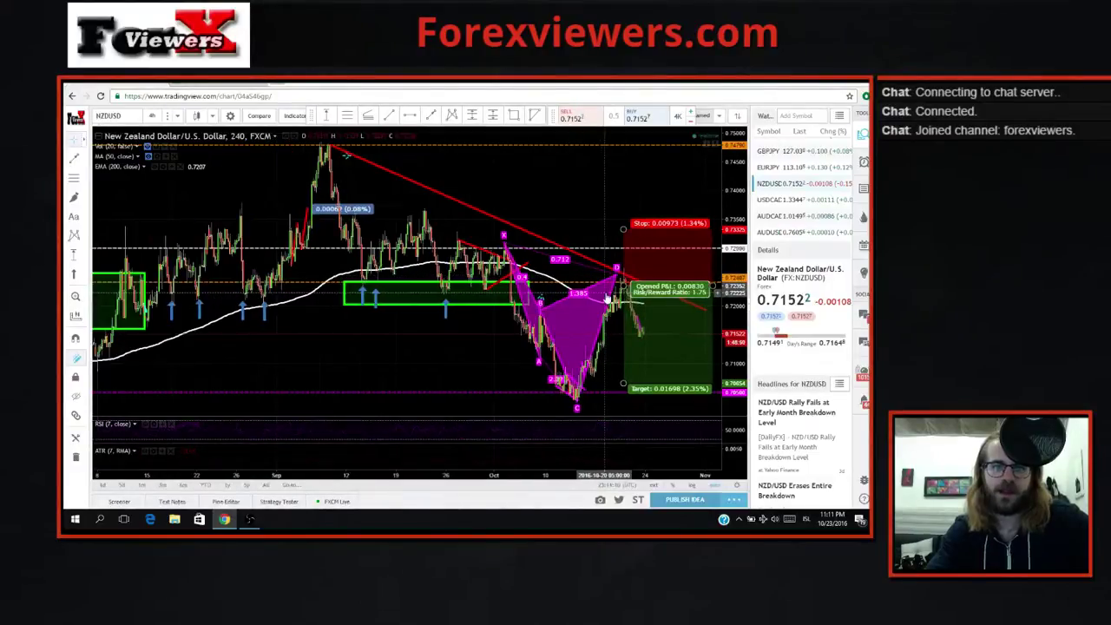
pyautogui.click(432, 117)
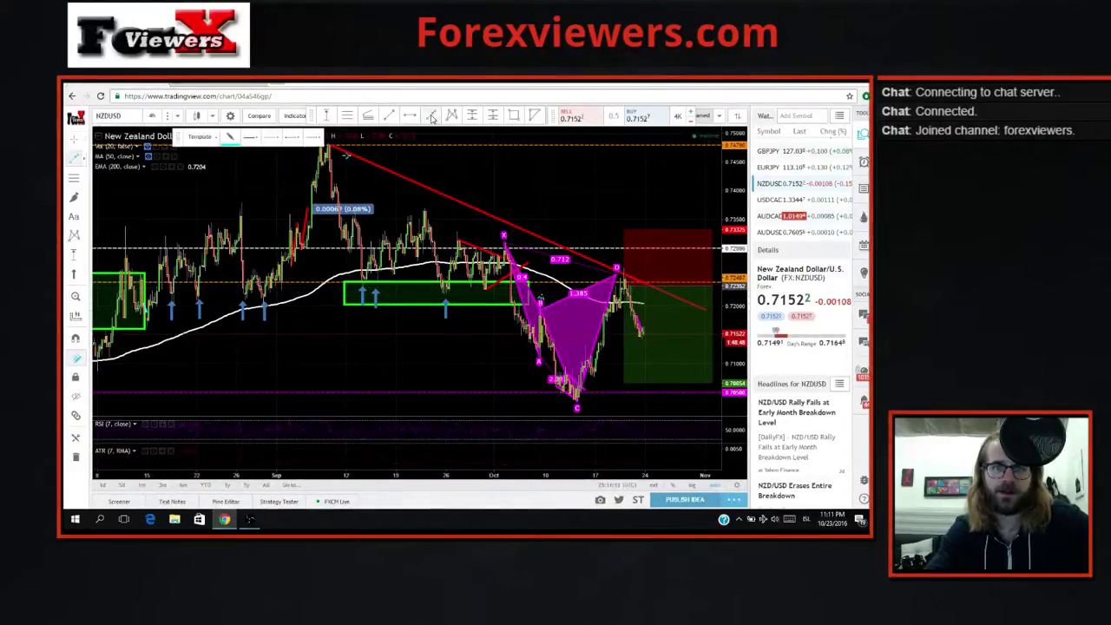
pyautogui.click(680, 287)
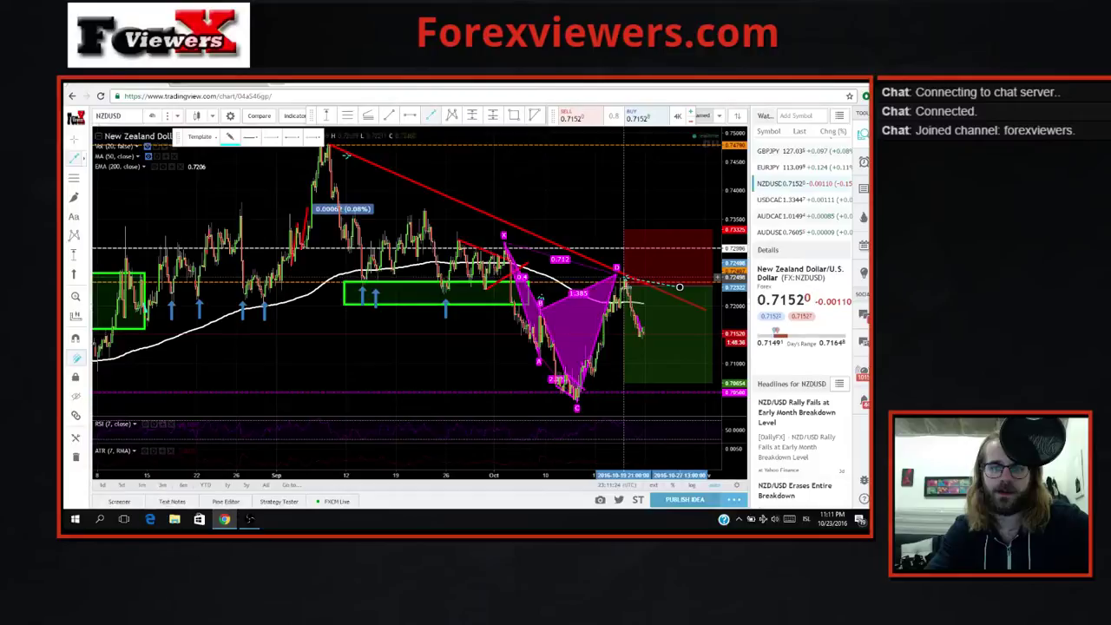
pyautogui.press('Escape')
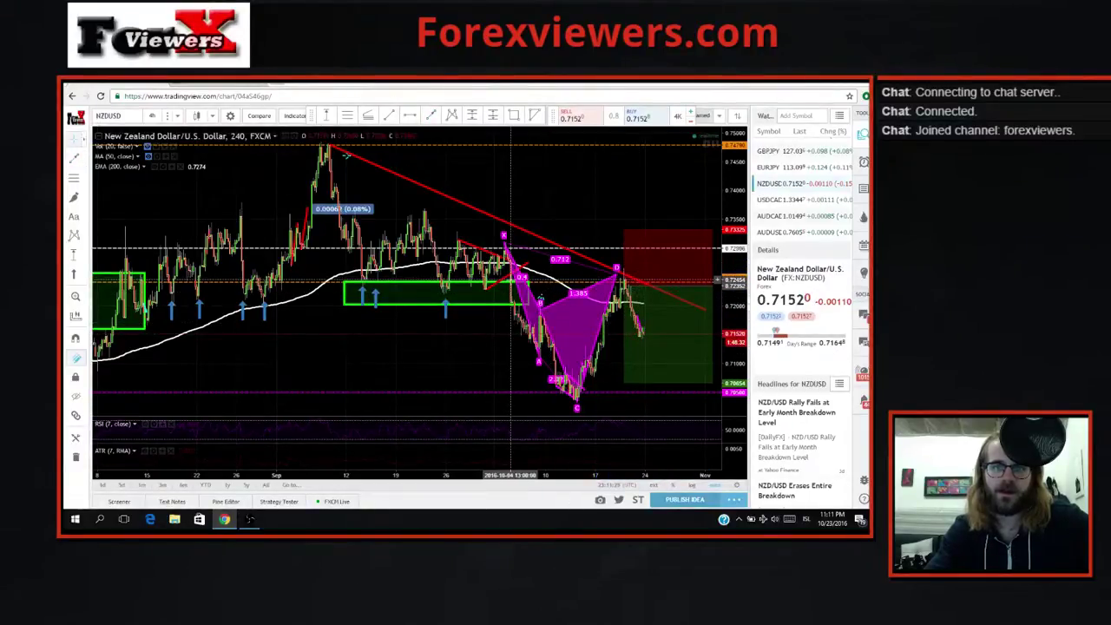
# Tighten the short position's stop to about 0.0021 (0.29%), just above the high at point D.
pyautogui.click(637, 285)
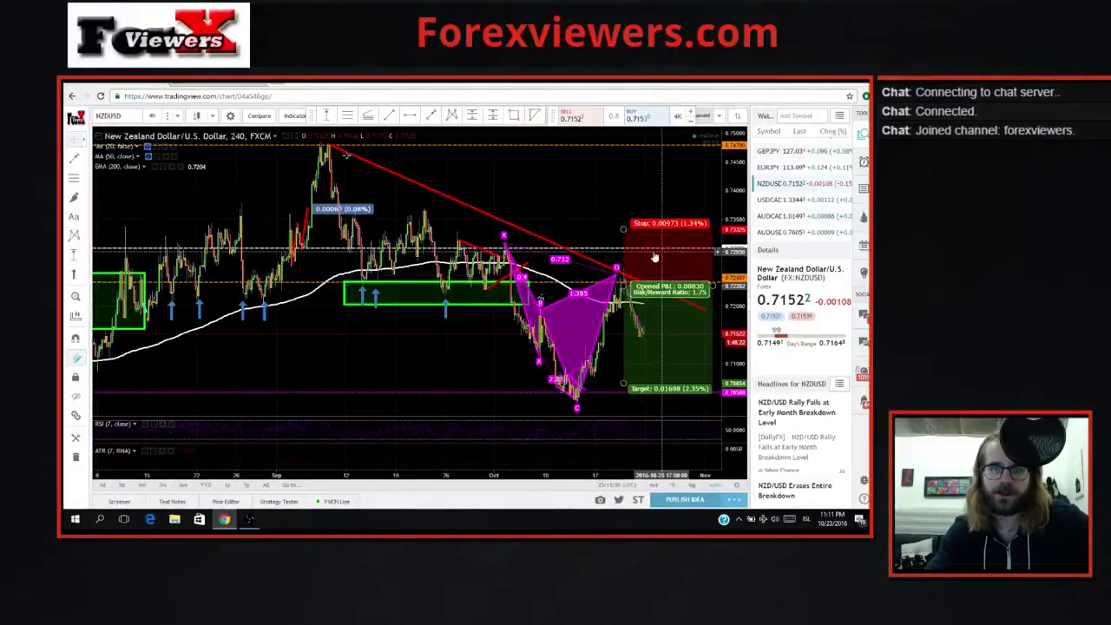
pyautogui.press('Escape')
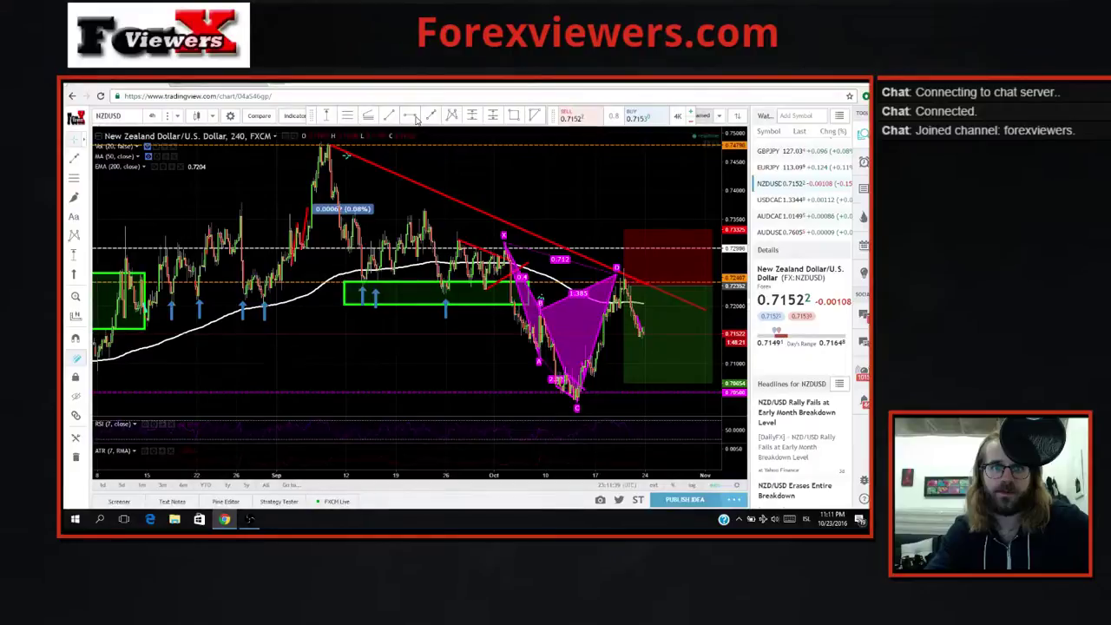
pyautogui.click(624, 229)
pyautogui.moveTo(624, 229); pyautogui.dragTo(628, 276)
pyautogui.rightClick(580, 198)
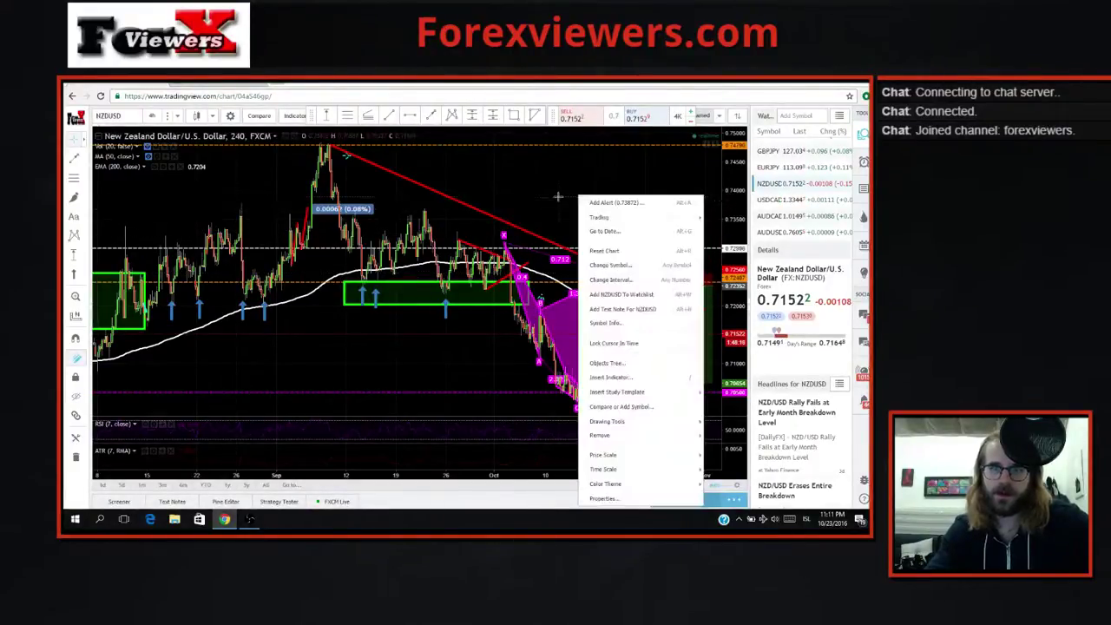
pyautogui.press('Escape')
pyautogui.click(658, 278)
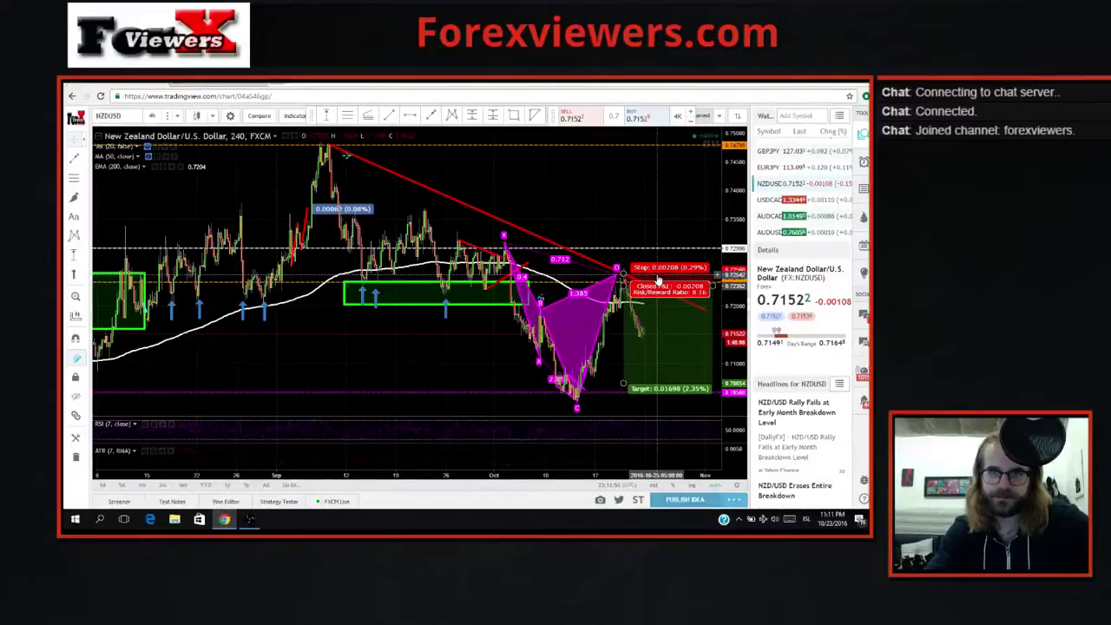
# Draw dashed green arrows from the latest NZDUSD candle up to the white moving average and down to the short position's target.
pyautogui.click(622, 397)
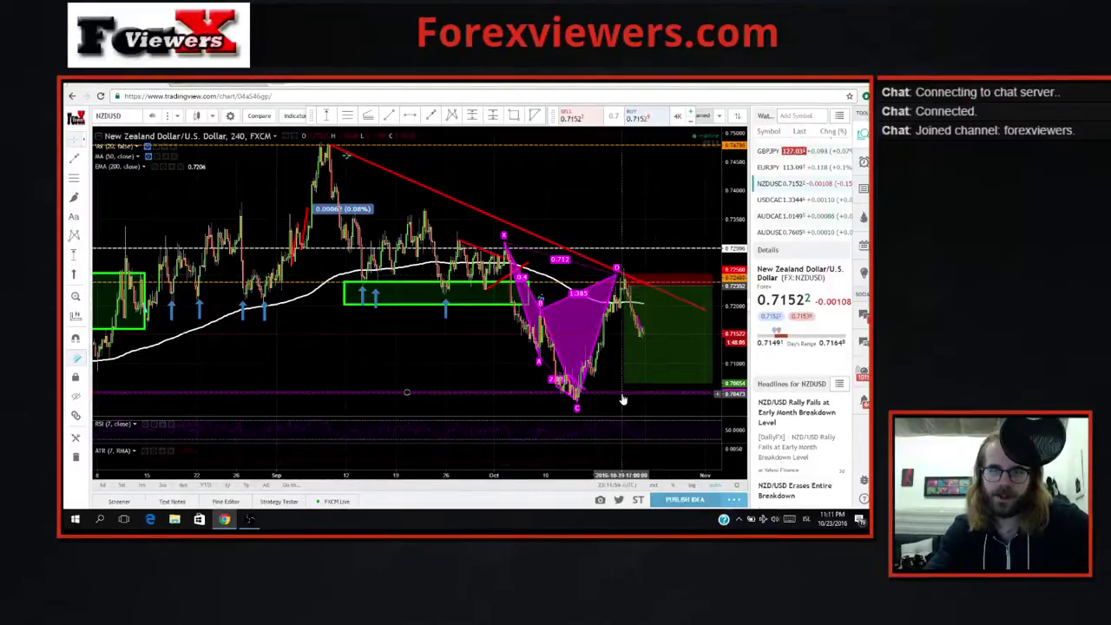
pyautogui.click(623, 382)
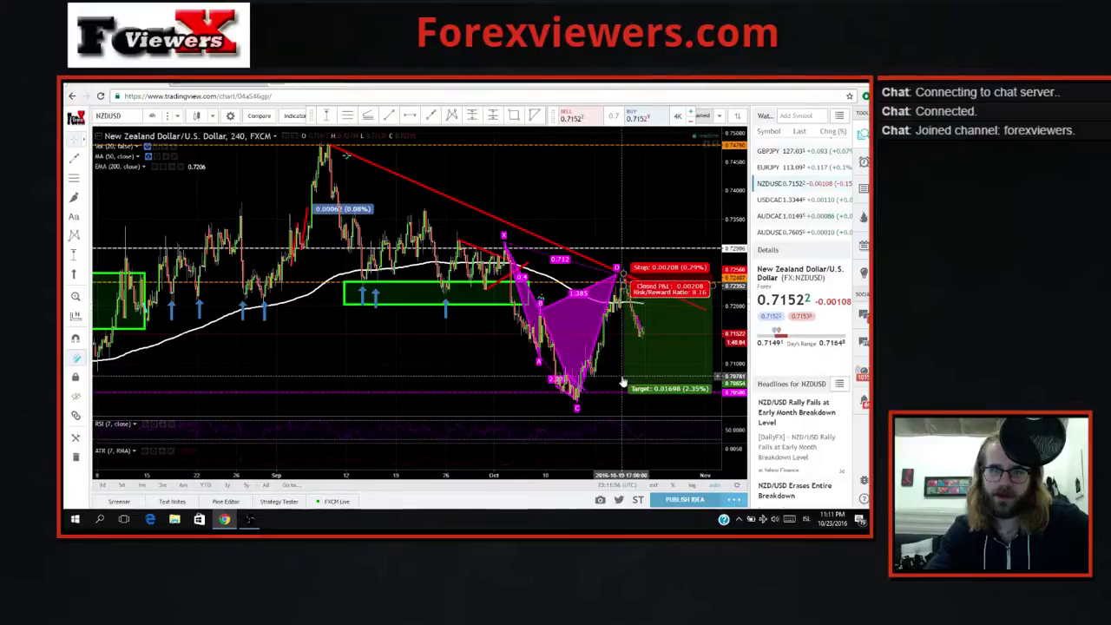
pyautogui.click(431, 120)
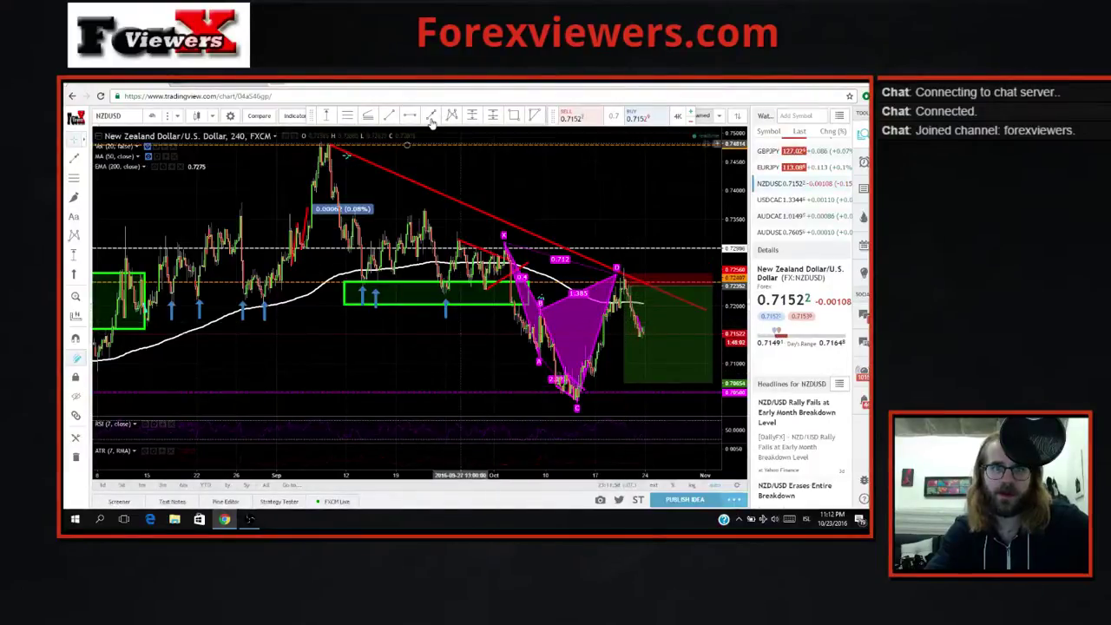
pyautogui.click(432, 120)
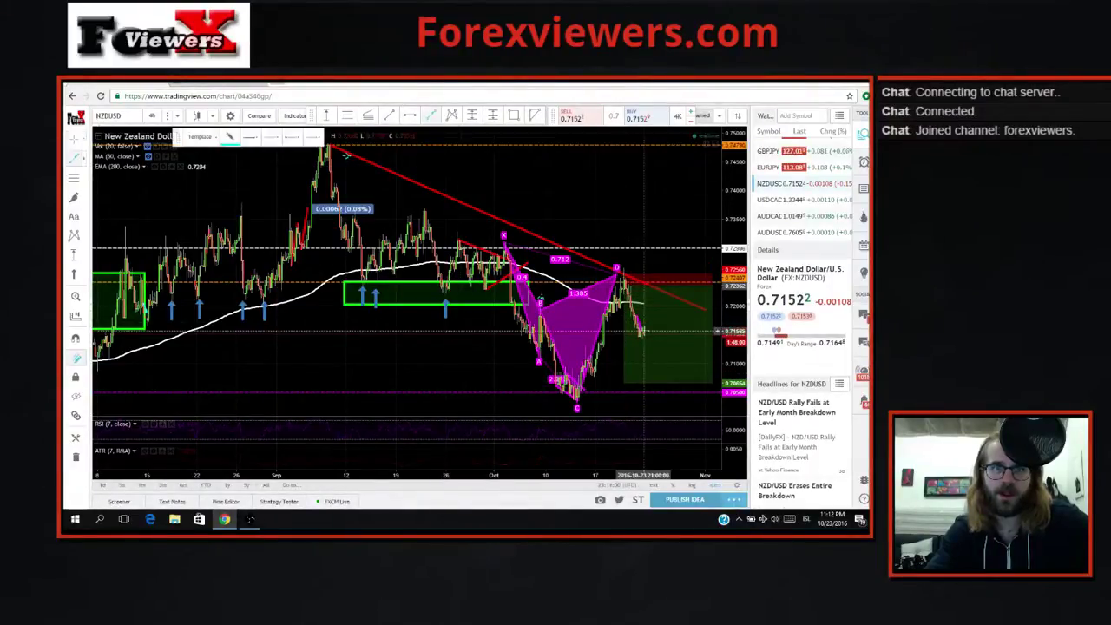
pyautogui.click(641, 330)
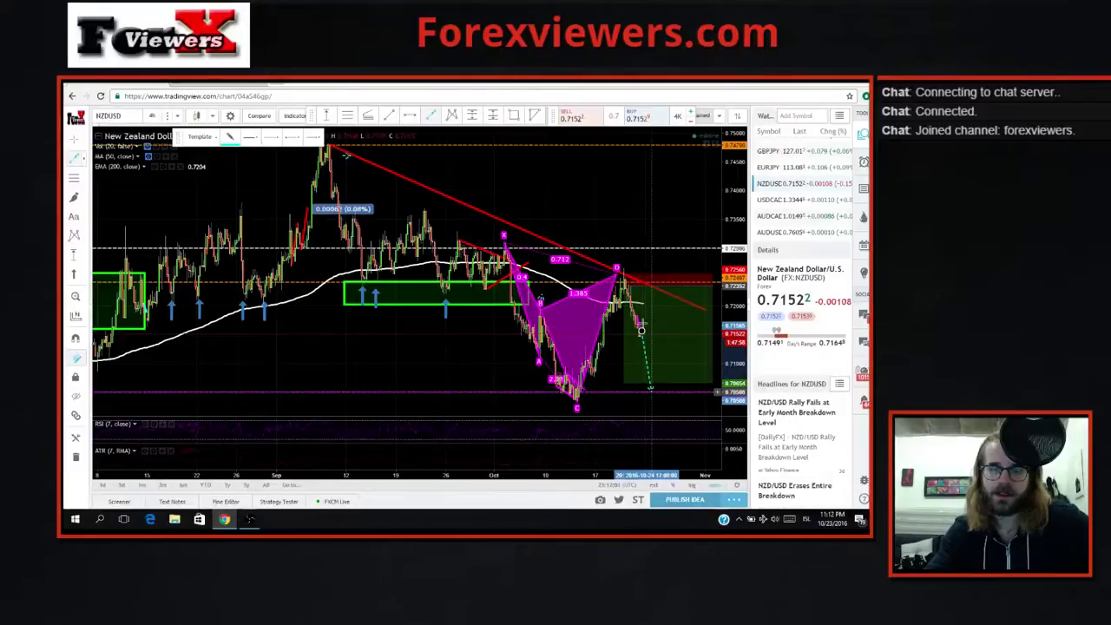
pyautogui.click(653, 301)
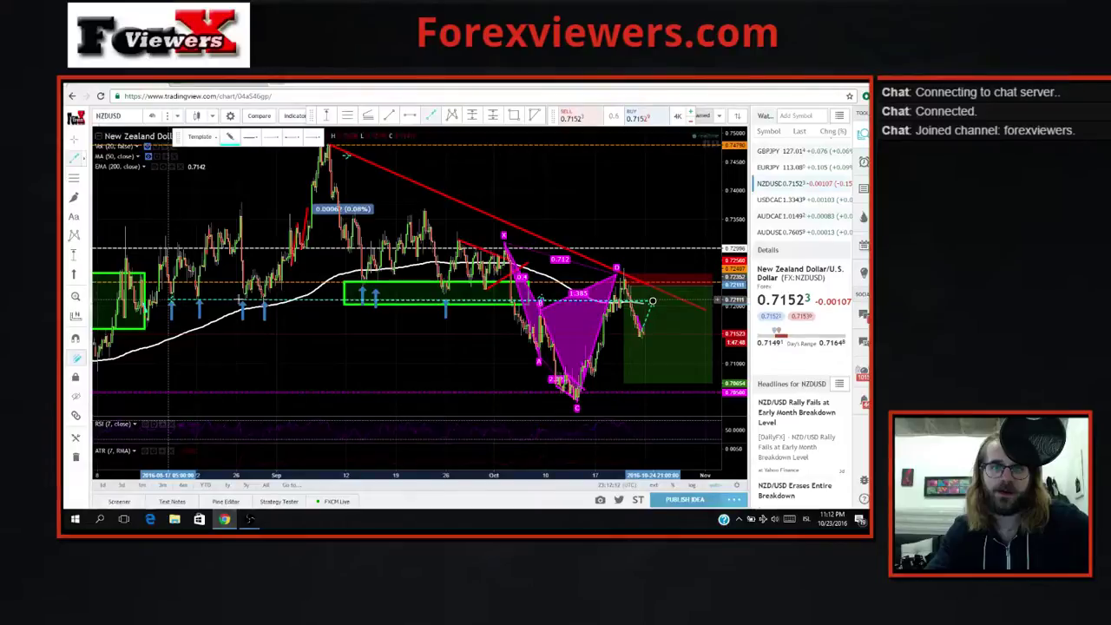
pyautogui.click(684, 383)
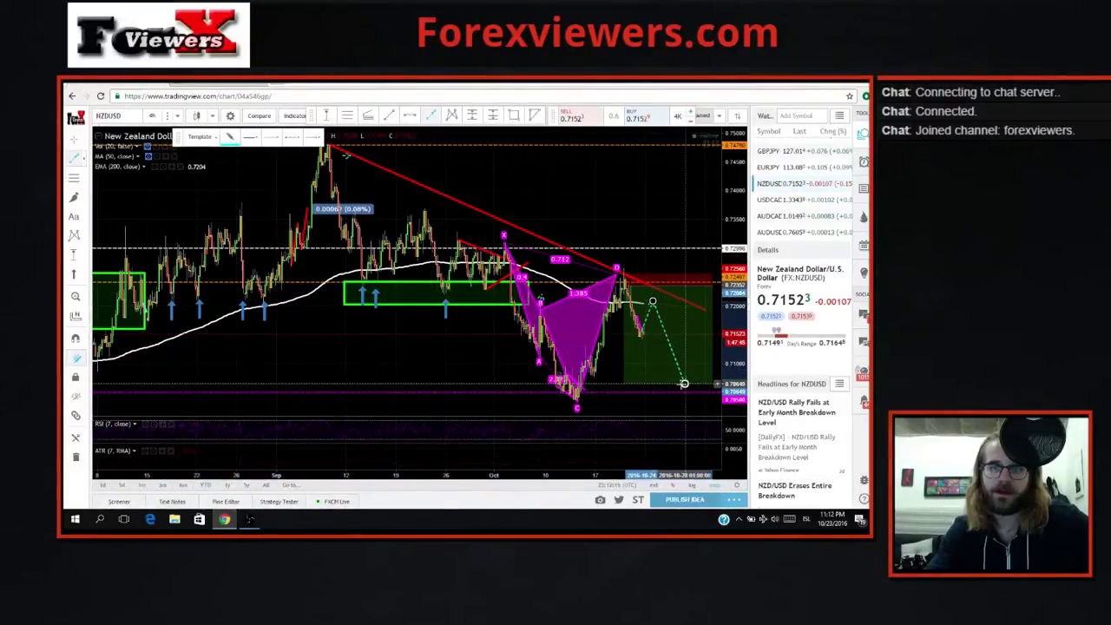
pyautogui.click(609, 368)
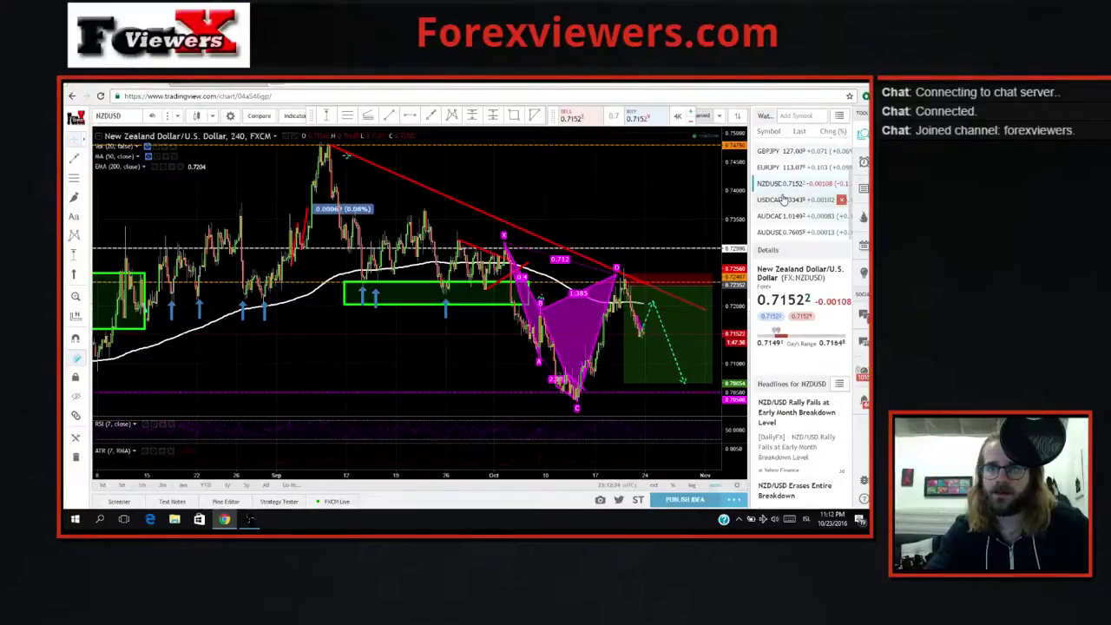
# Open the GBPUSD chart from the watchlist and remove the Fibonacci retracement overlapping the blue harmonic pattern.
pyautogui.scroll(2, 774, 165)
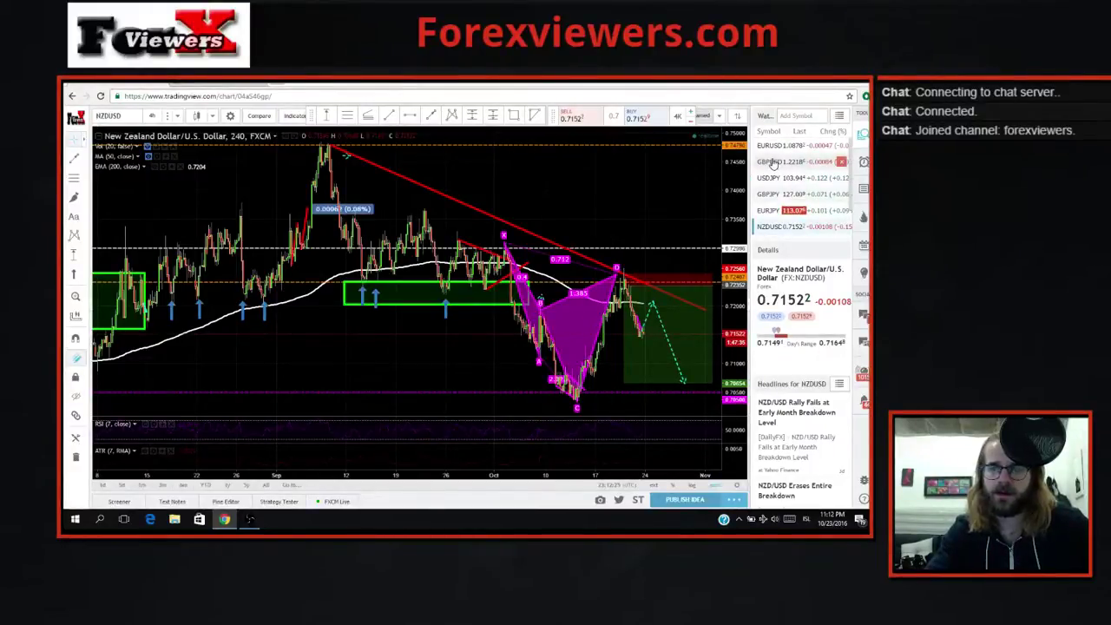
pyautogui.click(774, 163)
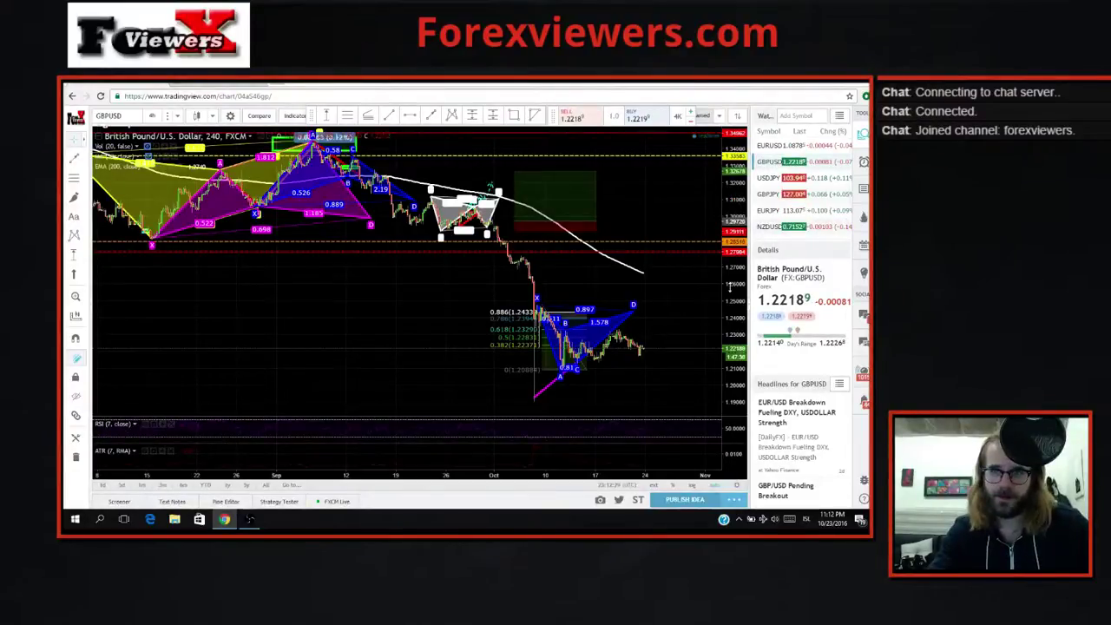
pyautogui.moveTo(730, 285); pyautogui.dragTo(732, 222)
pyautogui.moveTo(692, 302); pyautogui.dragTo(688, 269)
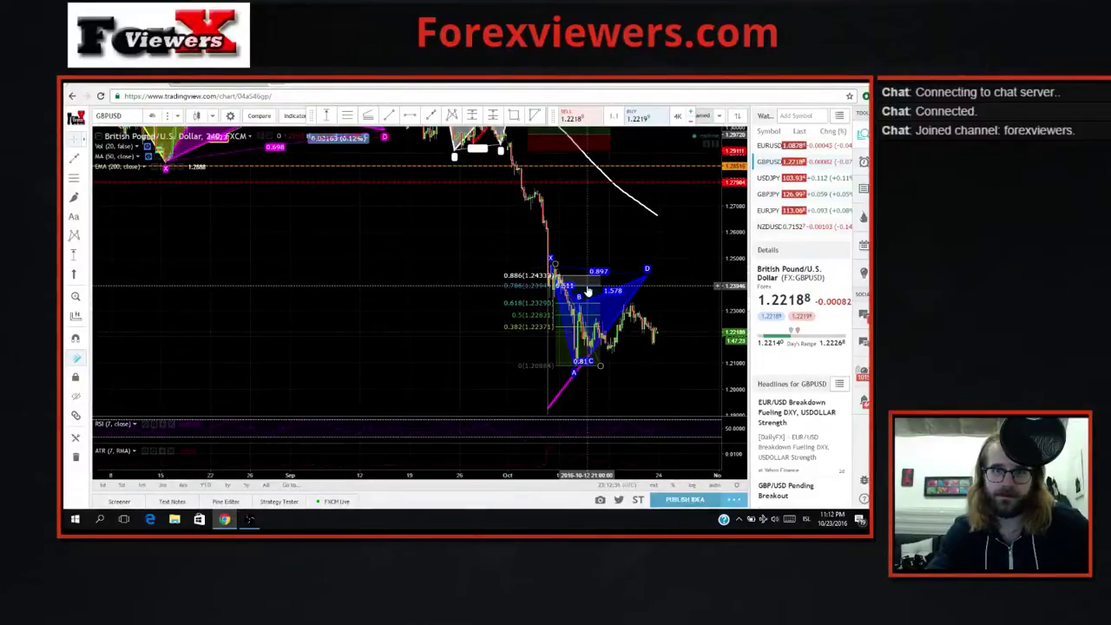
pyautogui.rightClick(588, 291)
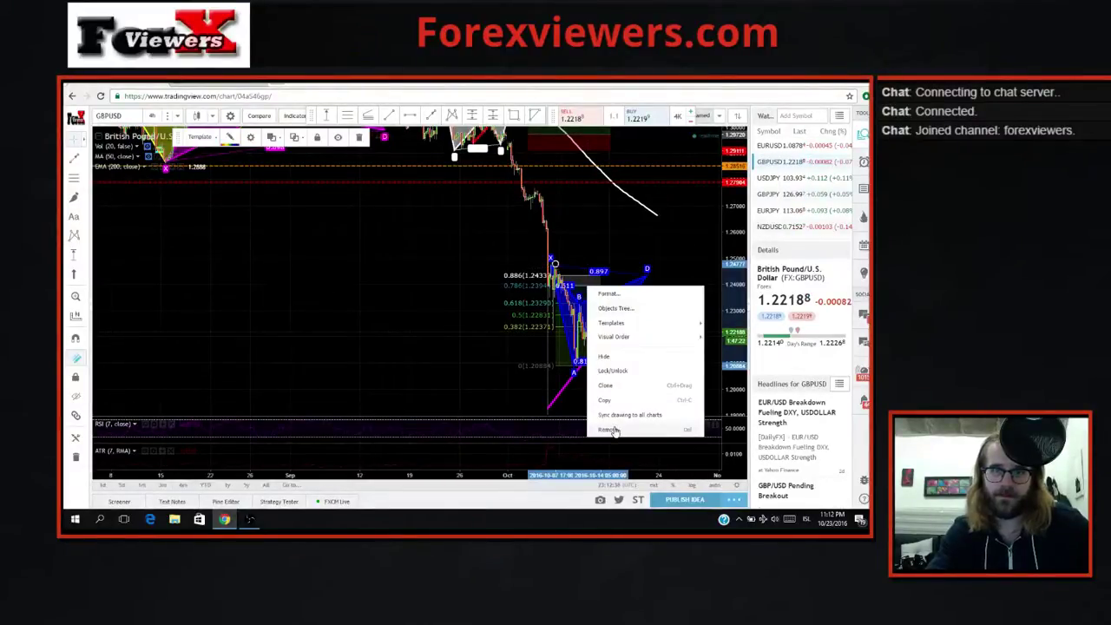
pyautogui.click(608, 428)
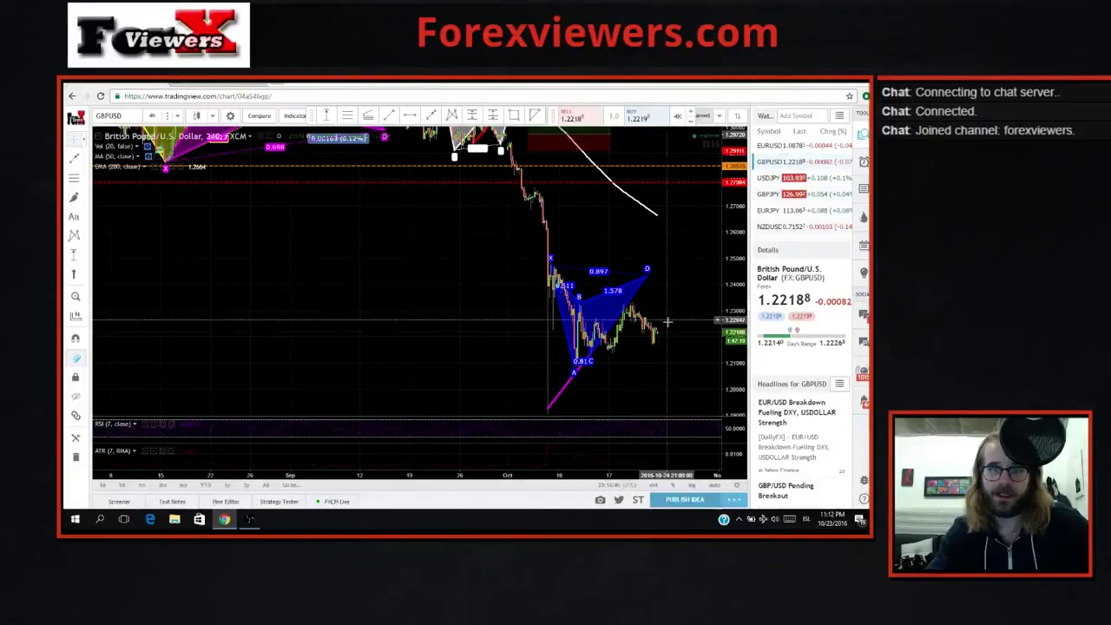
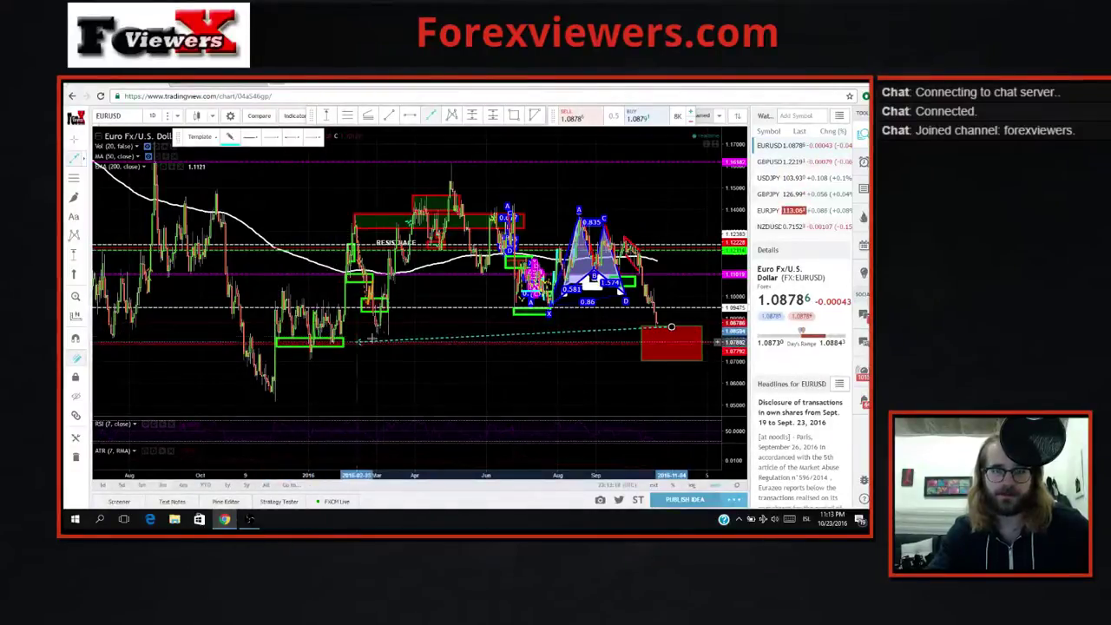
# Abandon the unfinished arrow and change the background of the red rectangle below the latest EURUSD candles to bright green.
pyautogui.press('Escape')
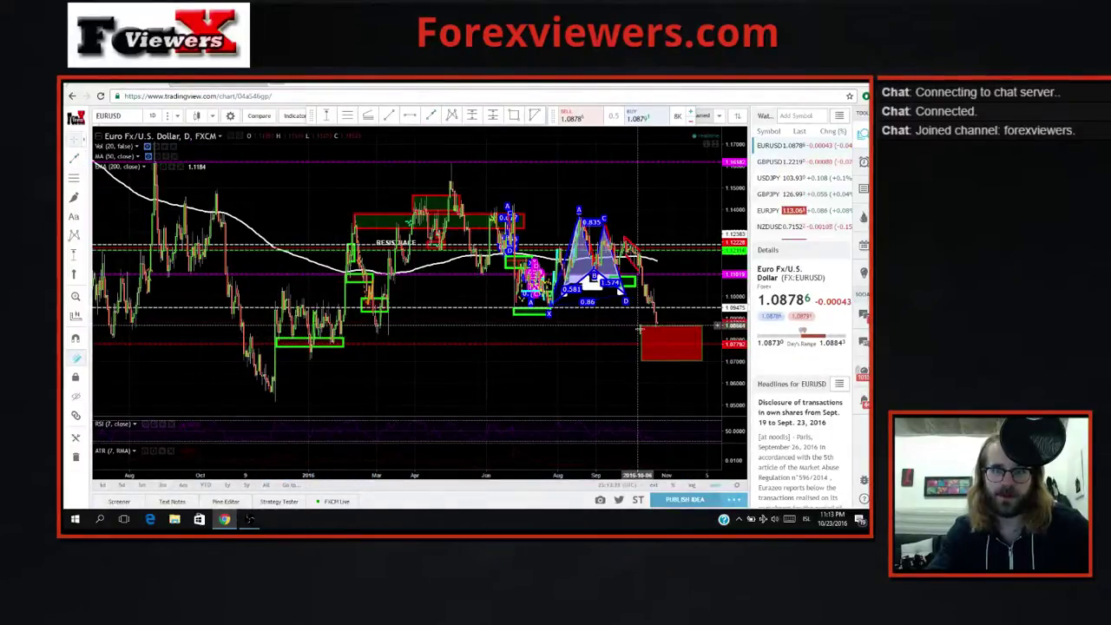
pyautogui.click(685, 339)
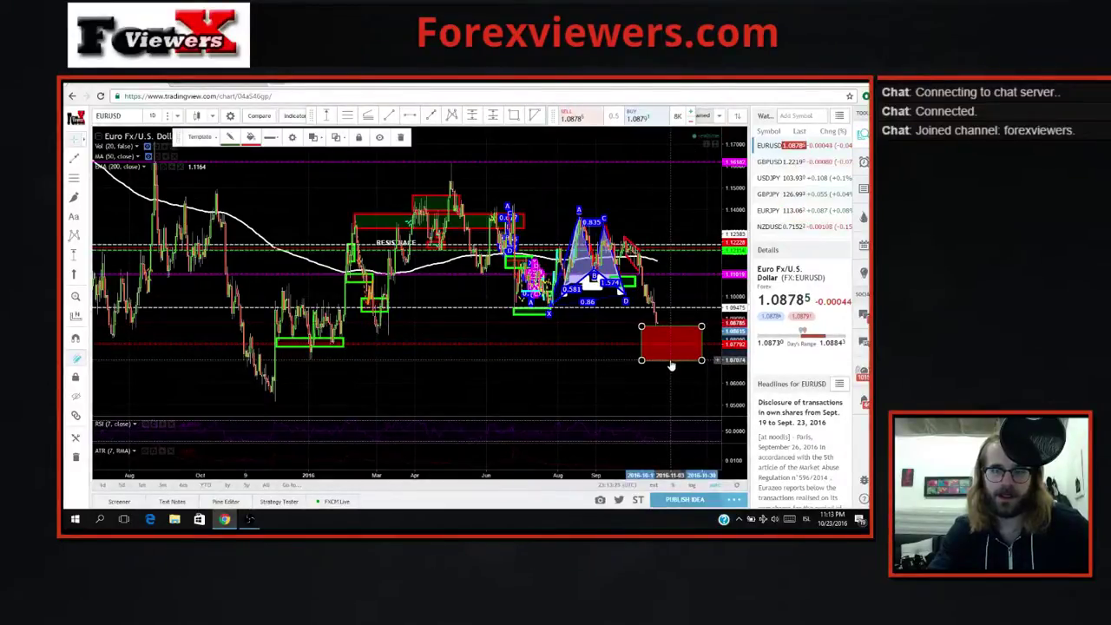
pyautogui.doubleClick(671, 358)
pyautogui.click(441, 313)
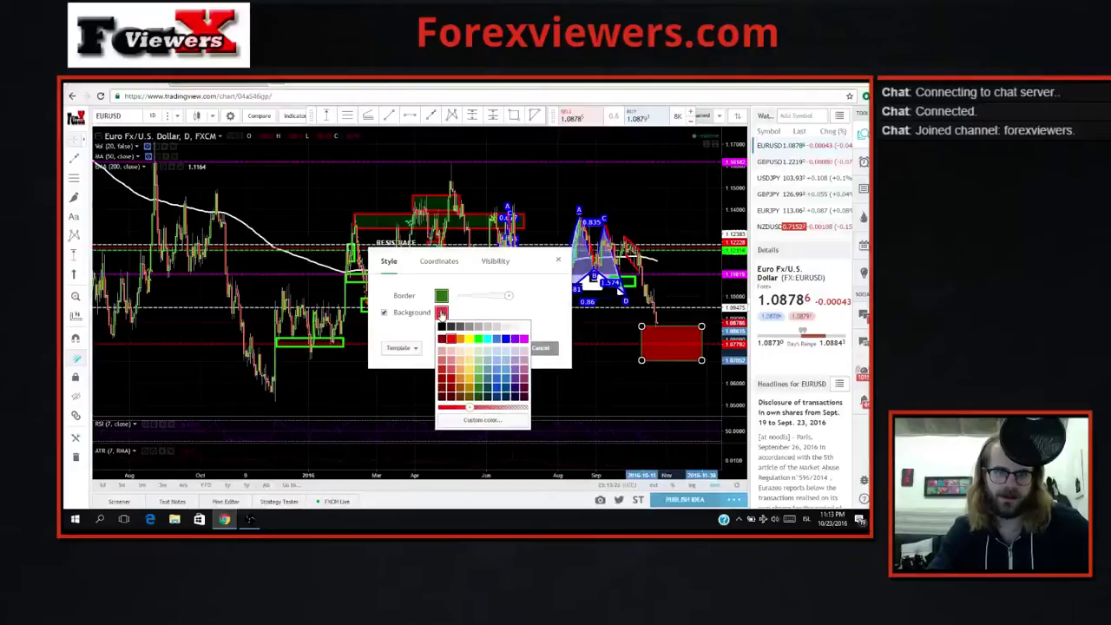
pyautogui.click(478, 339)
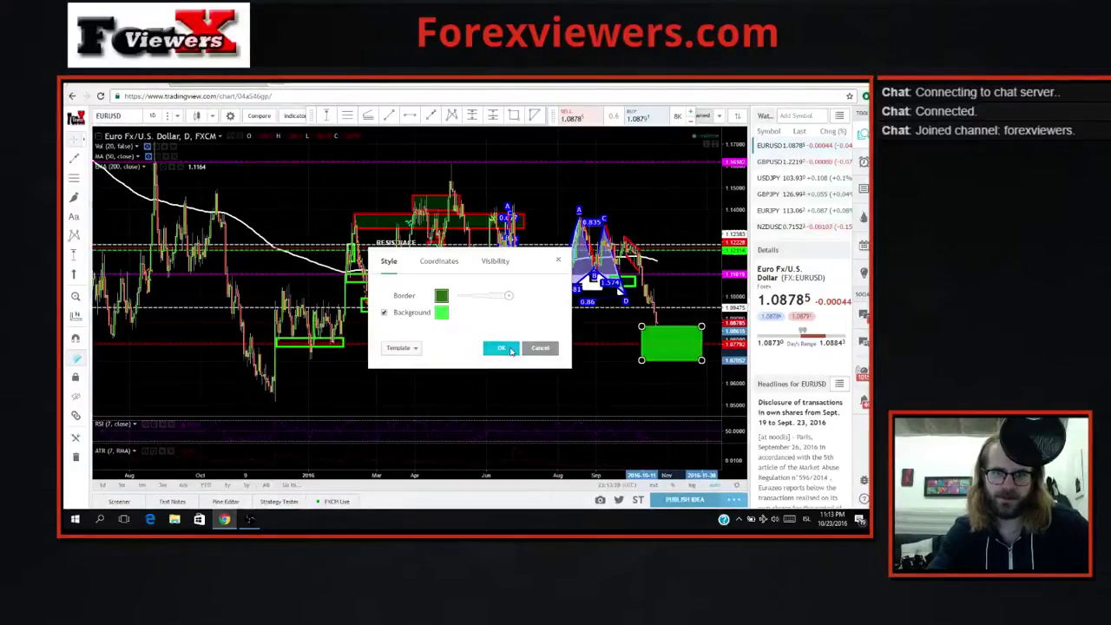
pyautogui.click(508, 350)
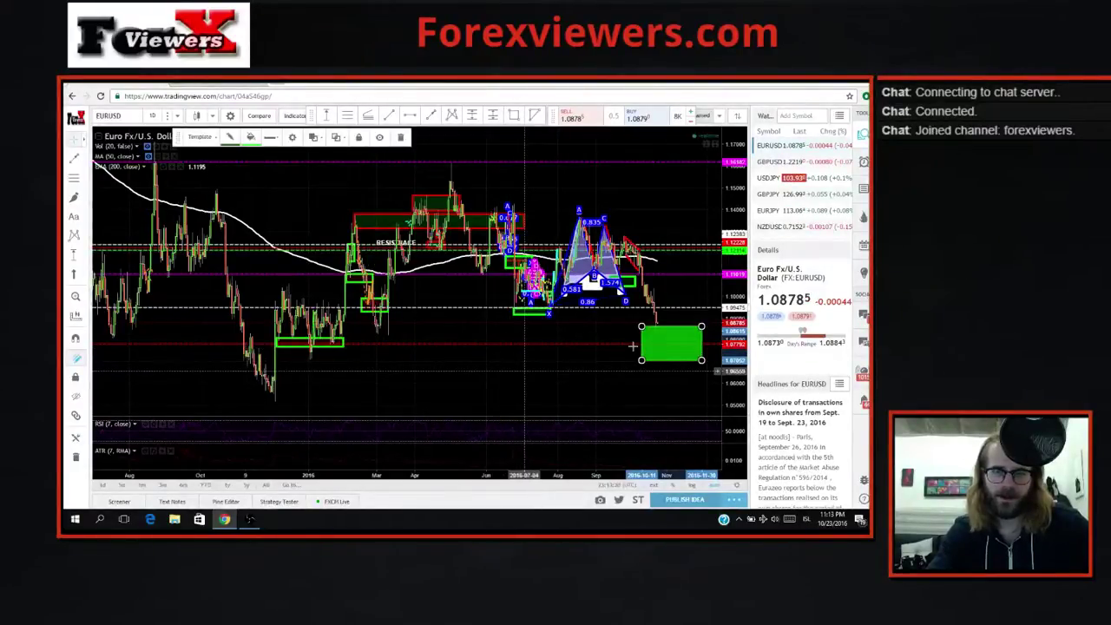
pyautogui.click(598, 374)
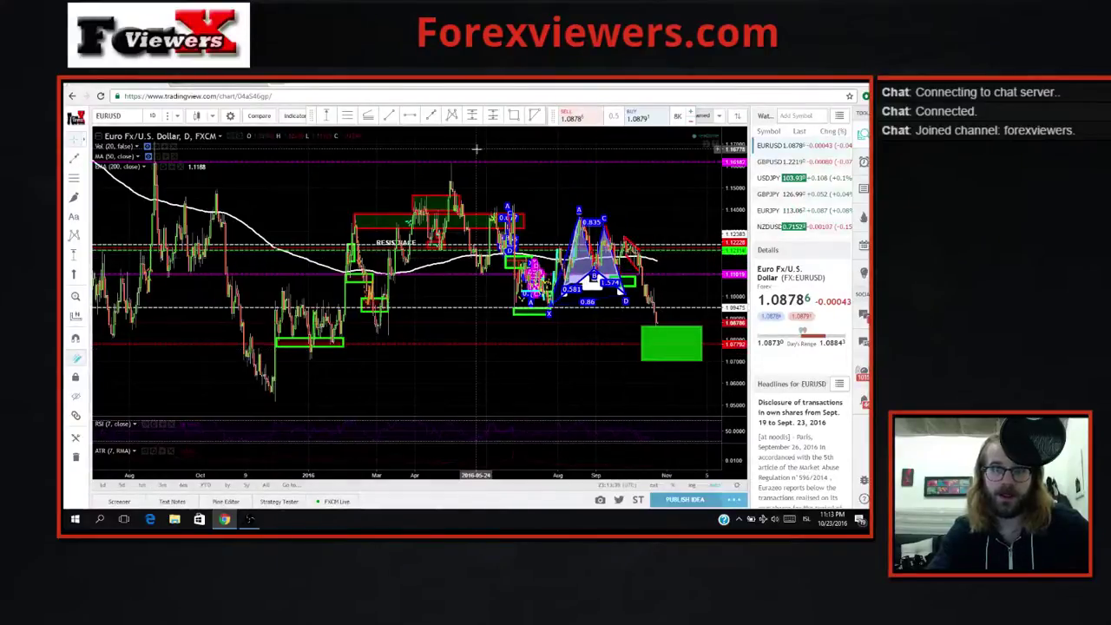
# Draw a dashed green arrow from the latest EURUSD candle down to the red horizontal line inside the green rectangle.
pyautogui.click(432, 116)
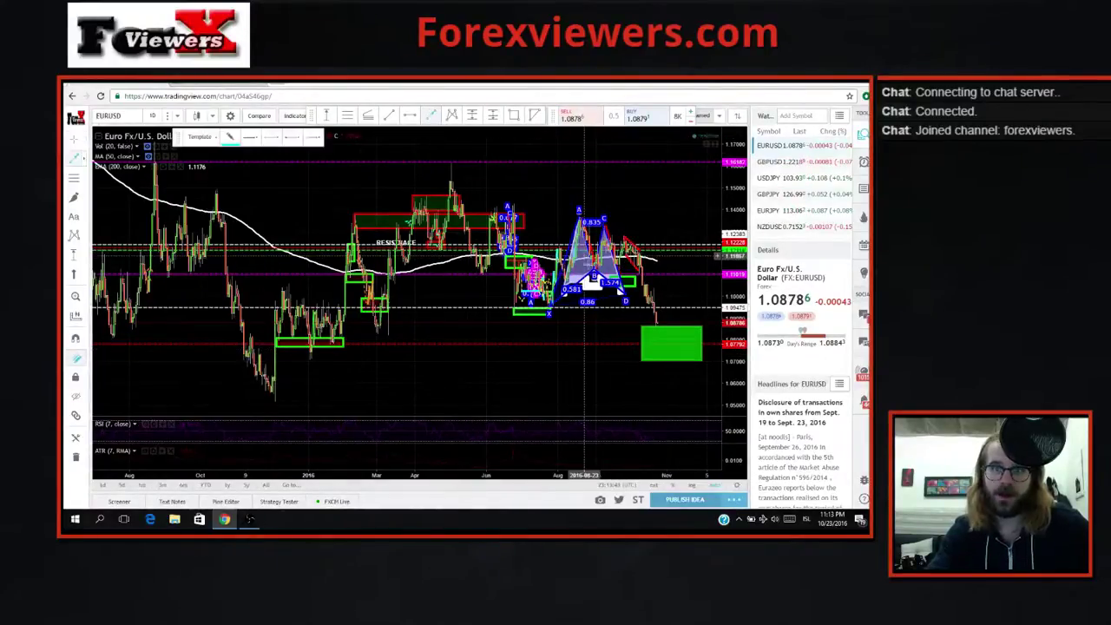
pyautogui.click(657, 323)
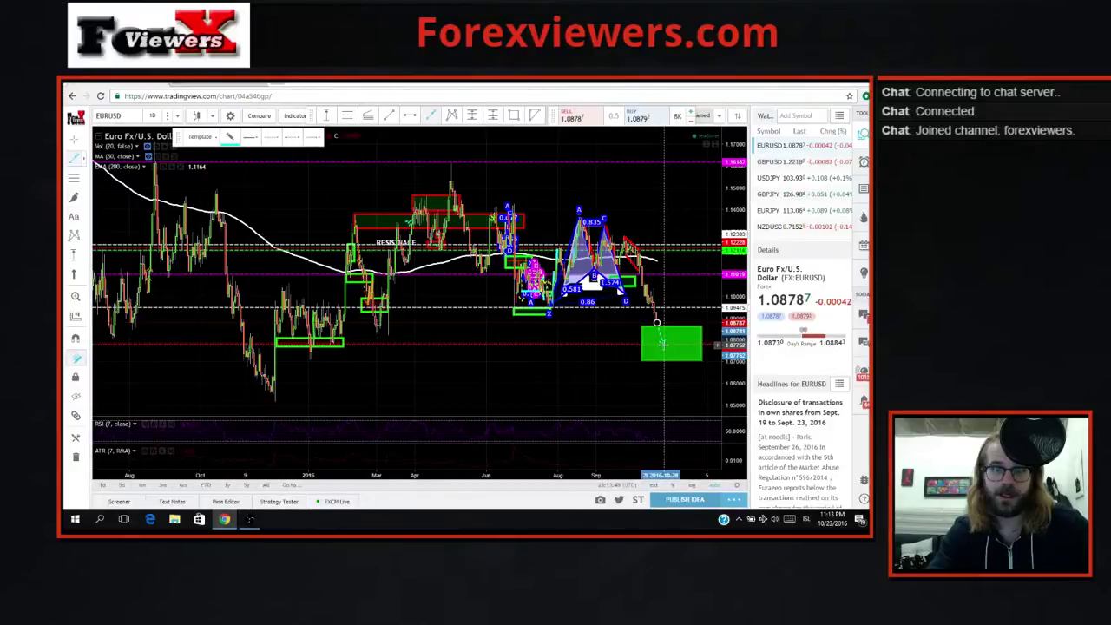
pyautogui.click(663, 345)
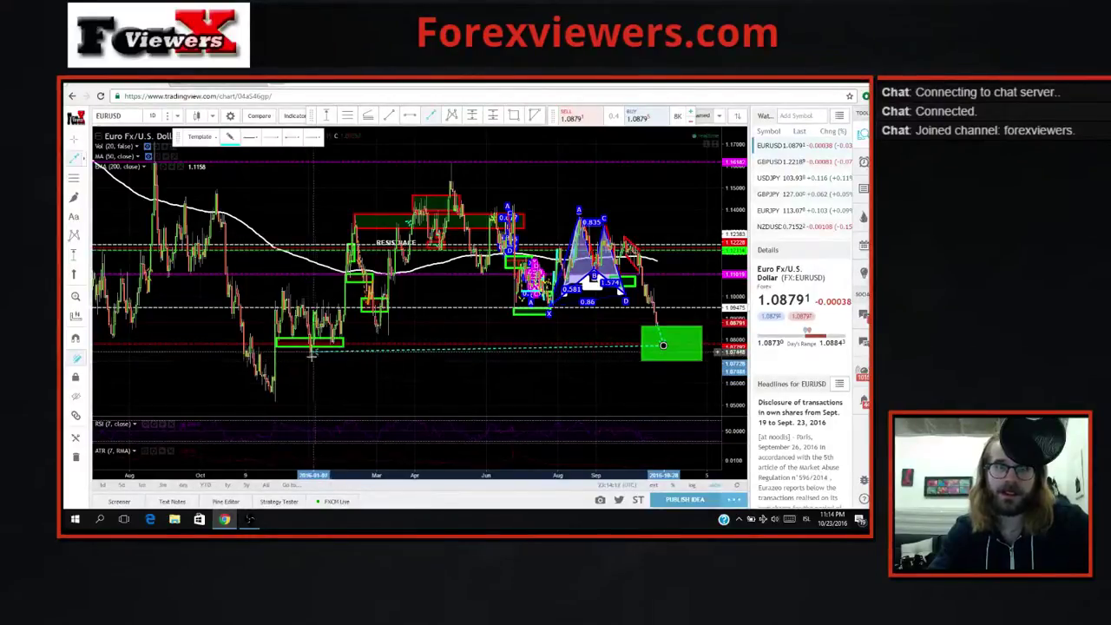
pyautogui.press('Escape')
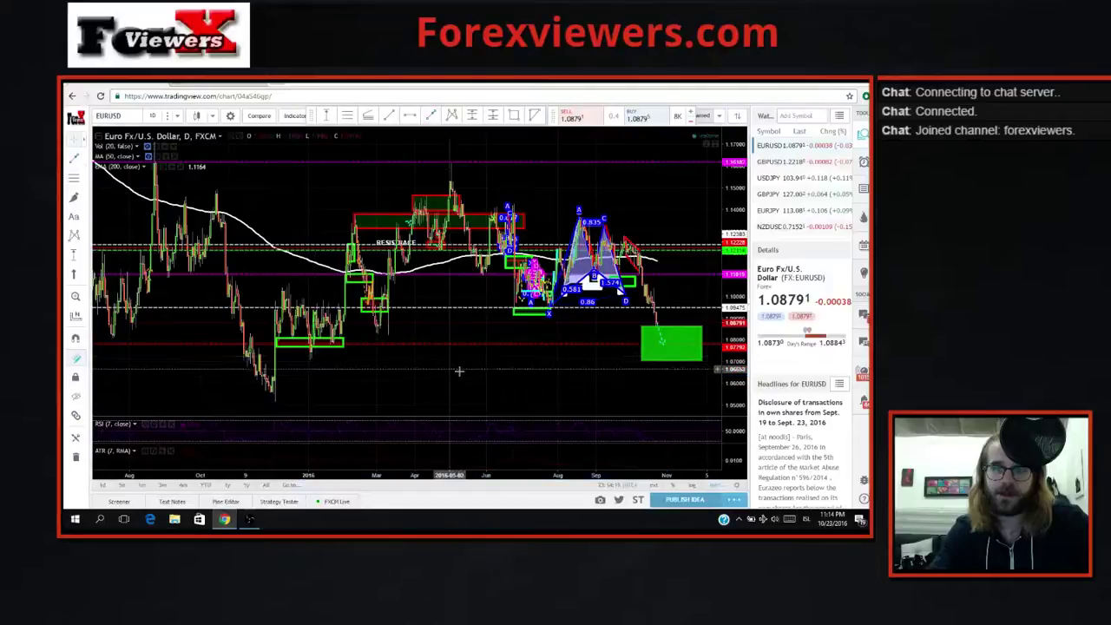
pyautogui.scroll(2, 602, 372)
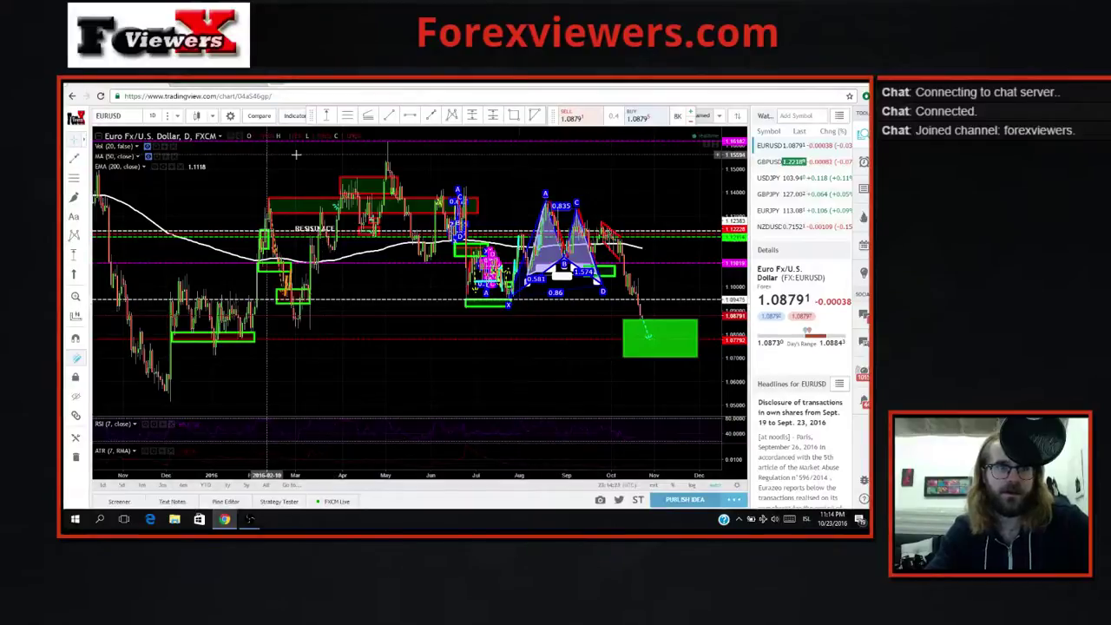
pyautogui.click(431, 119)
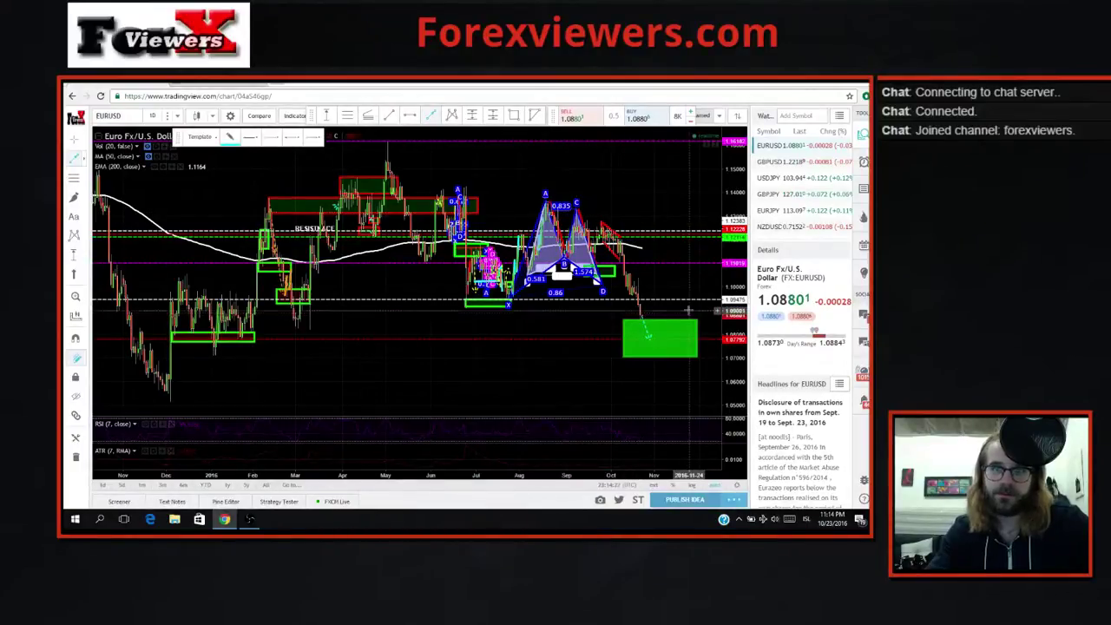
pyautogui.click(557, 318)
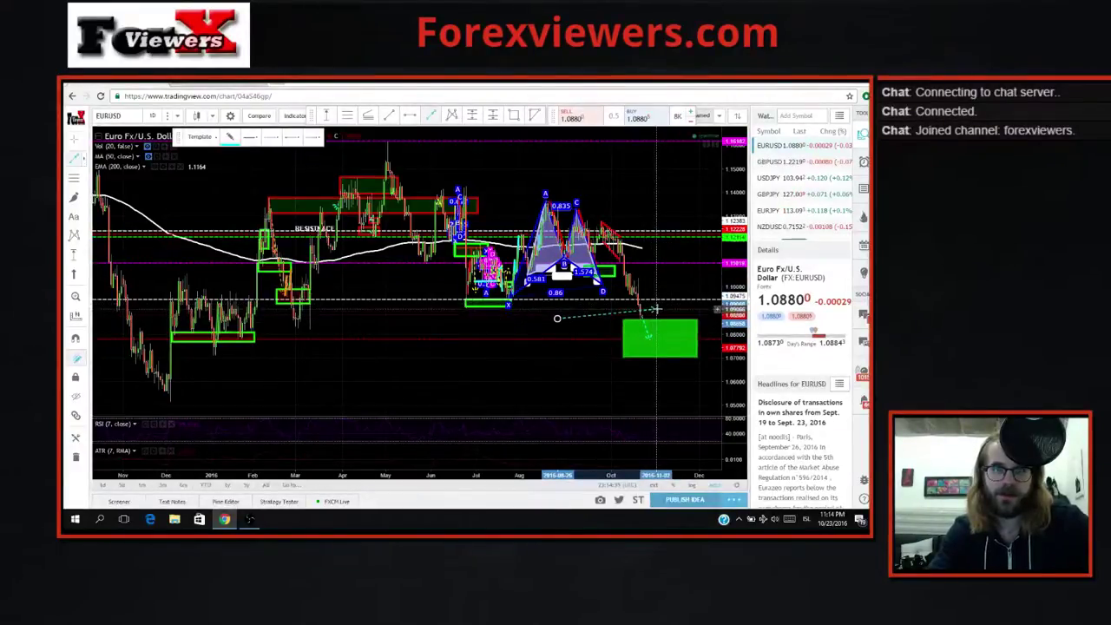
pyautogui.press('Escape')
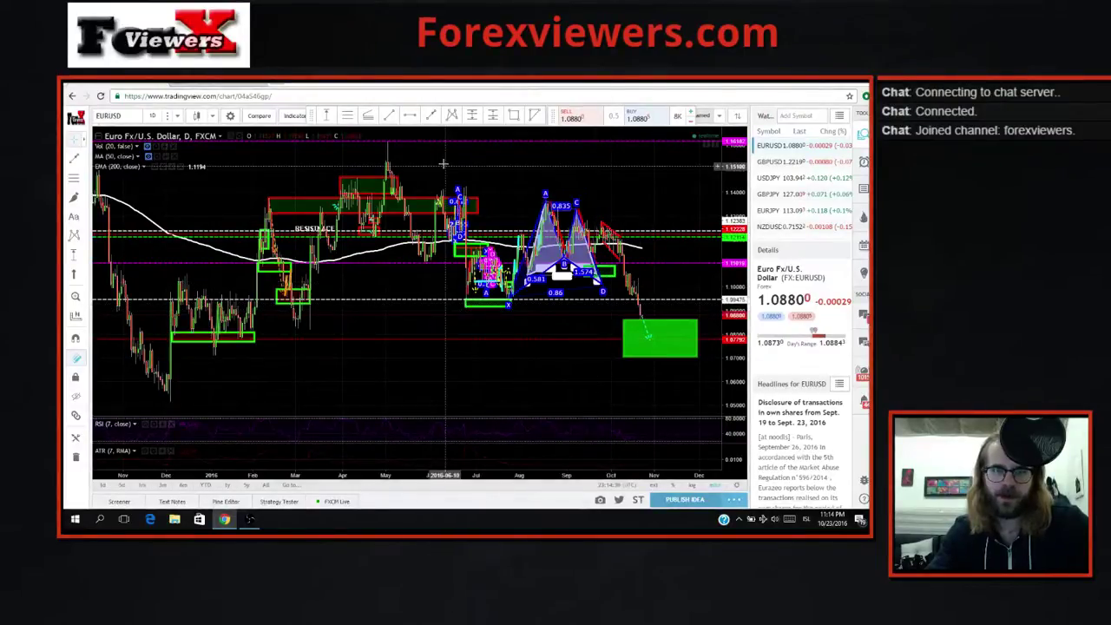
pyautogui.click(432, 117)
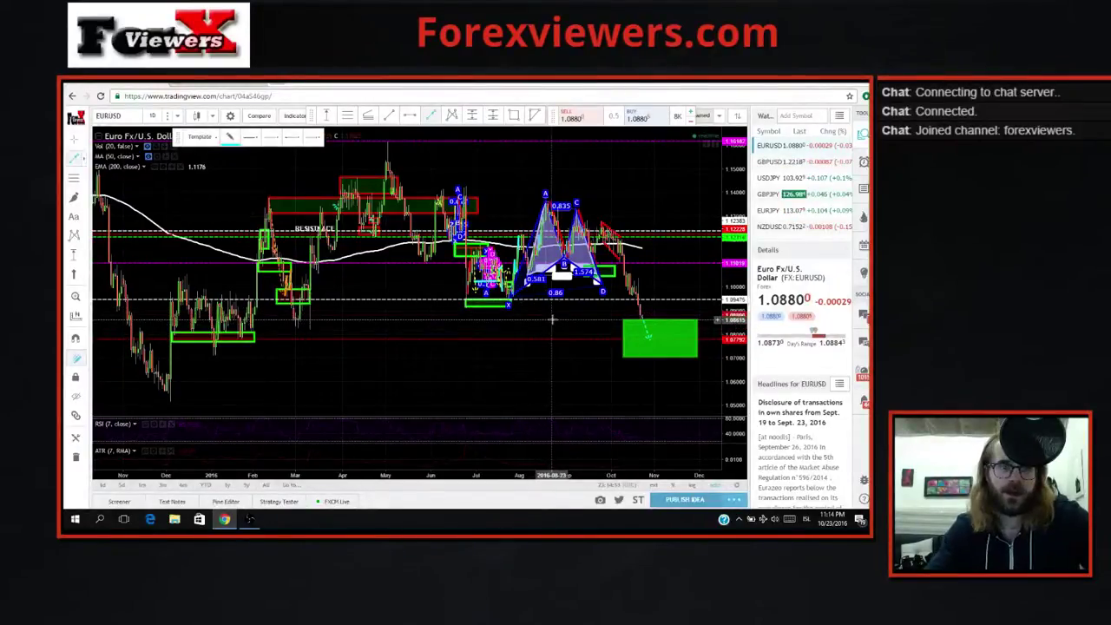
pyautogui.click(350, 214)
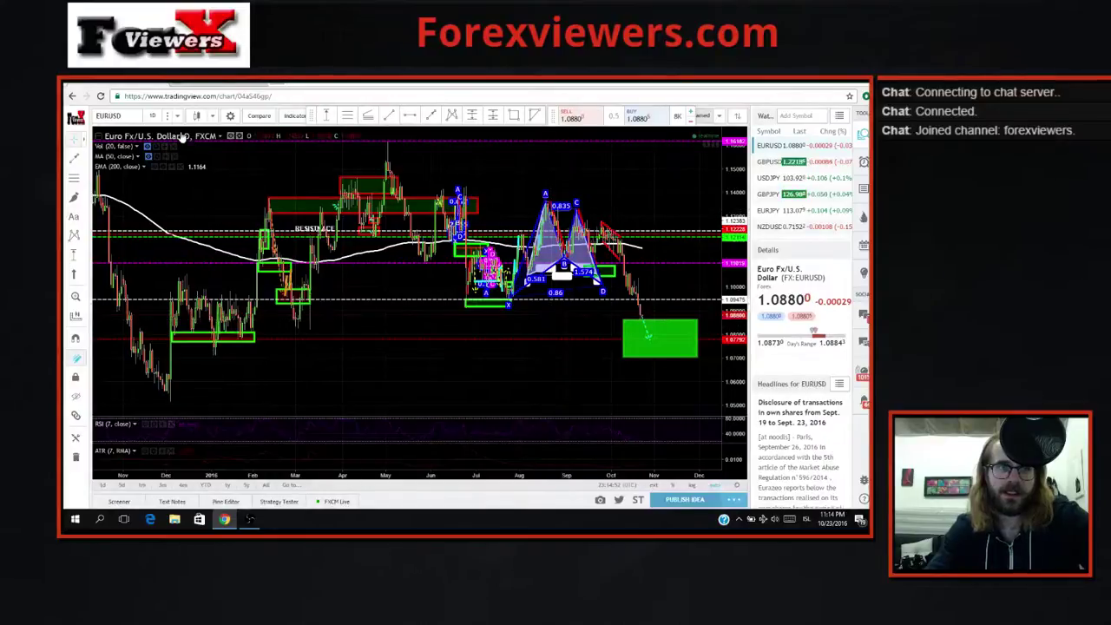
pyautogui.click(301, 250)
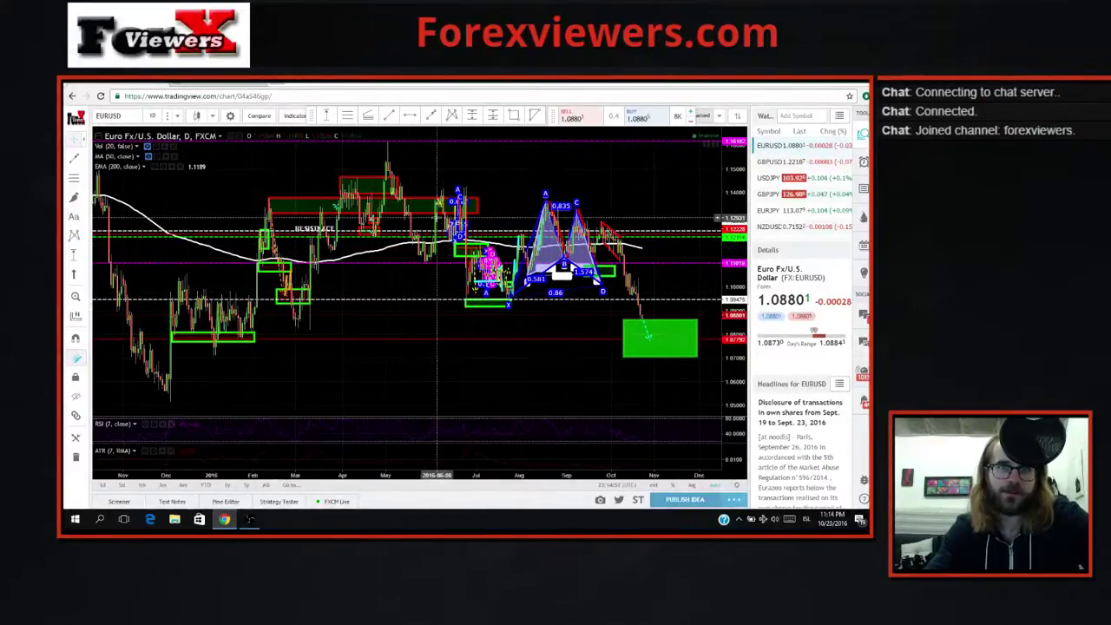
# Draw two parallel horizontal dashed green arrows pointing right below the May 2016 EURUSD candles, at about 1.0864 and 1.0821.
pyautogui.click(430, 117)
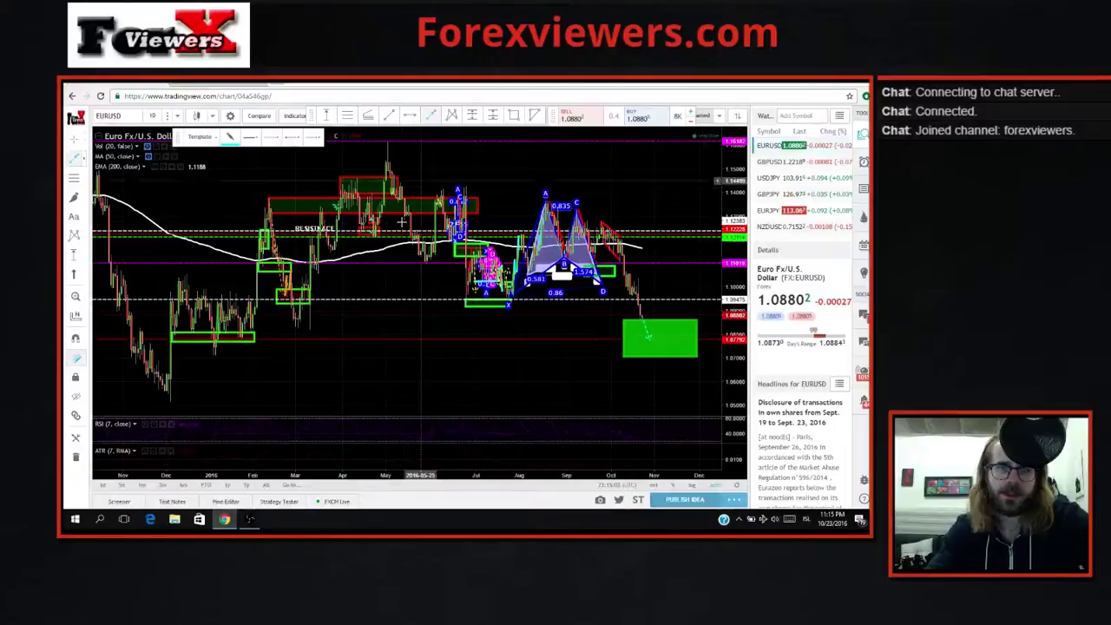
pyautogui.click(377, 320)
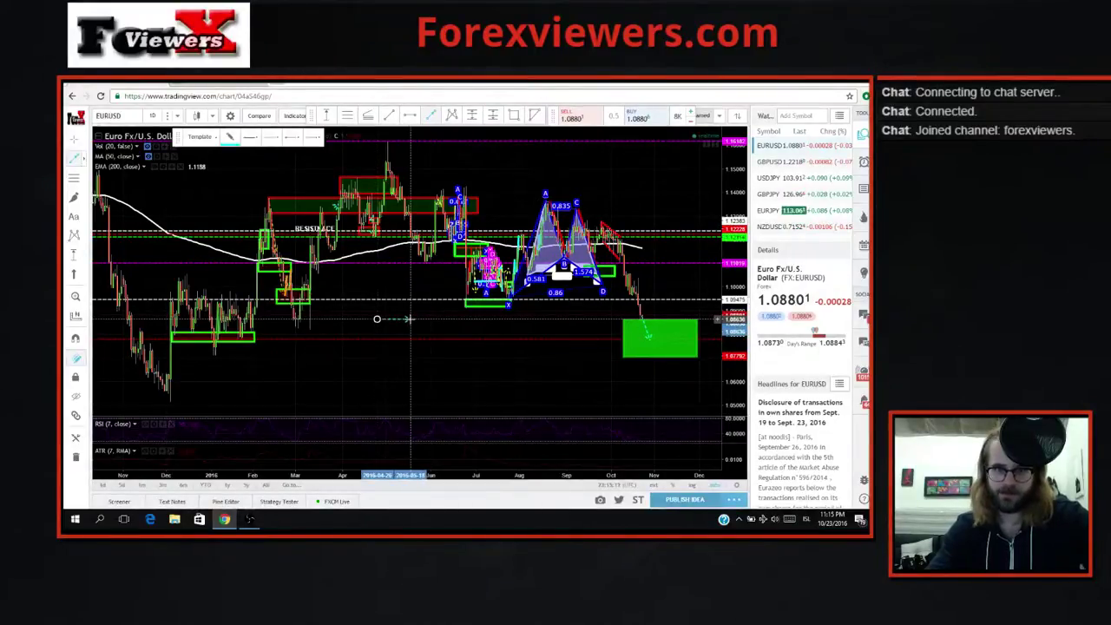
pyautogui.click(408, 320)
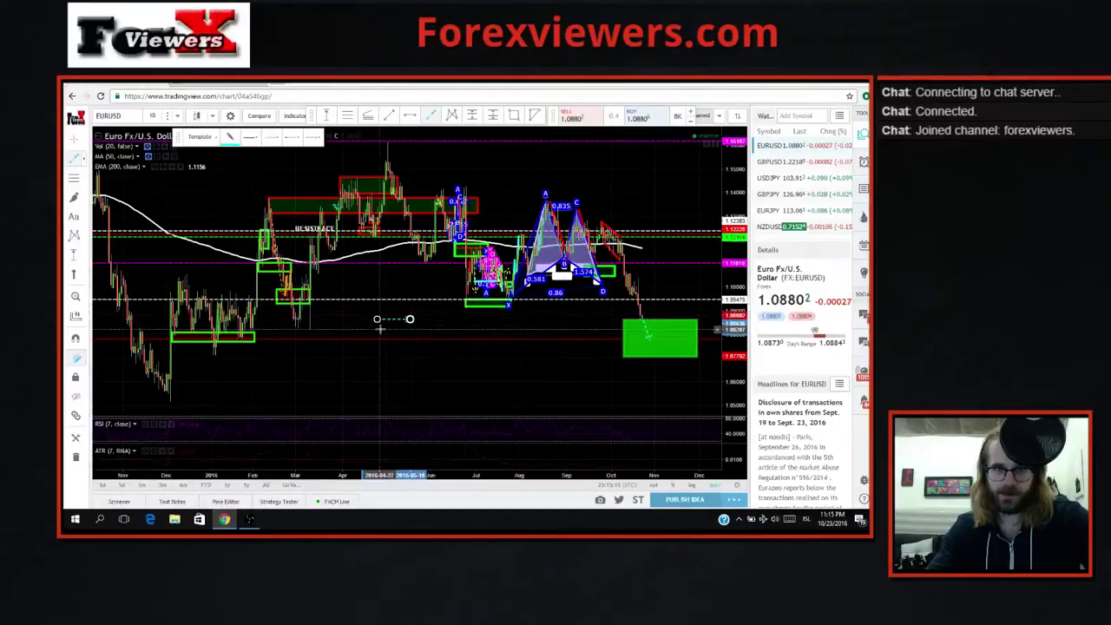
pyautogui.click(379, 329)
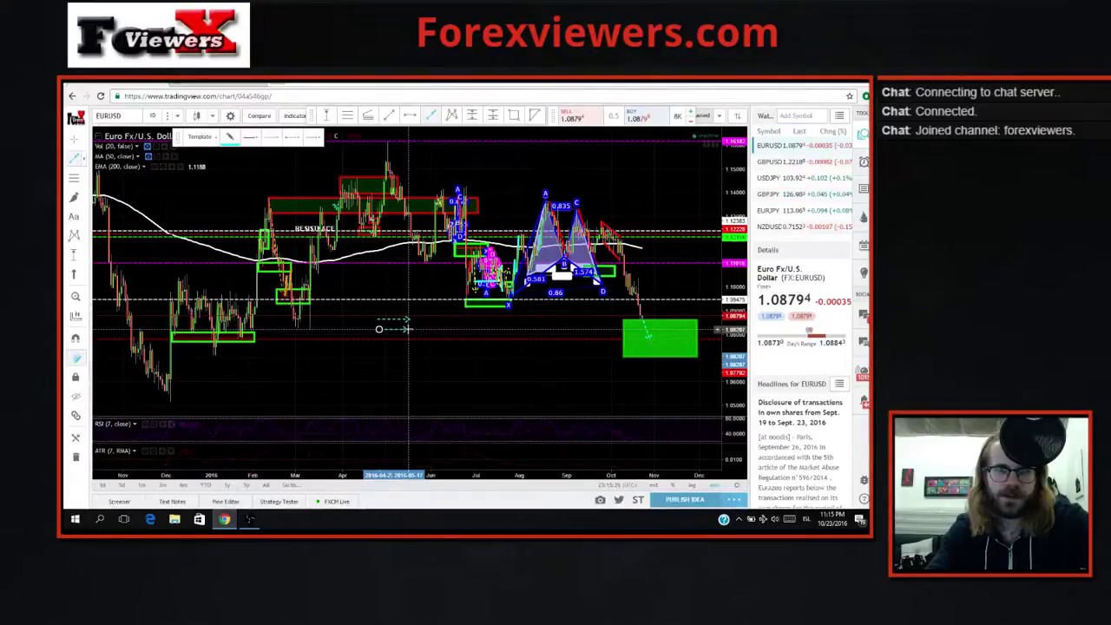
pyautogui.click(408, 328)
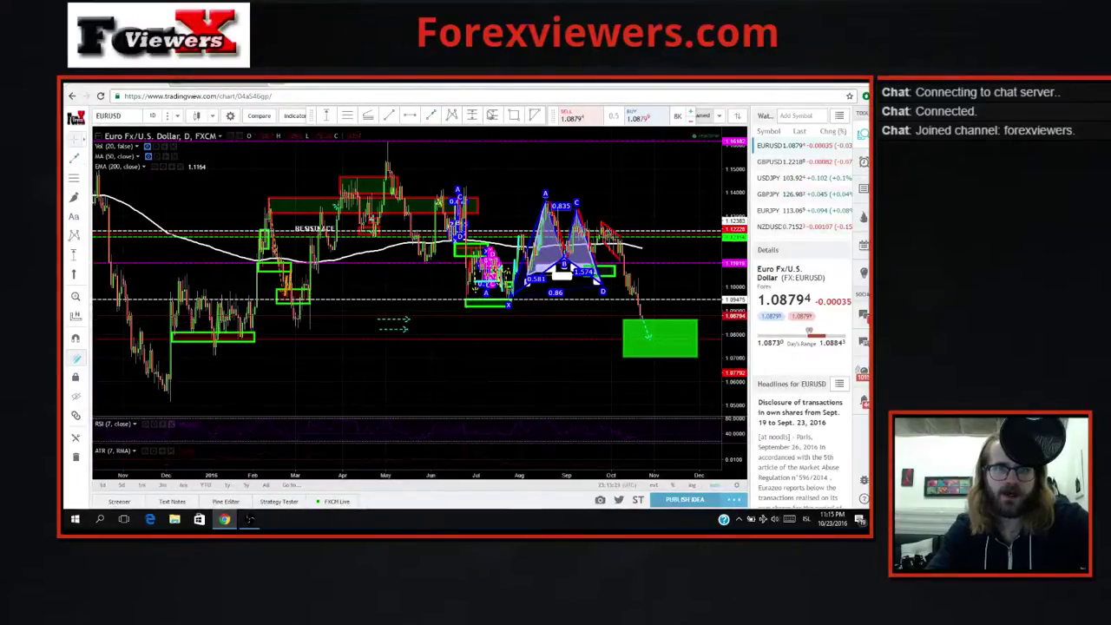
# Draw a thin rectangle along the upper edge of the green EURUSD rectangle and change its background to orange.
pyautogui.click(515, 116)
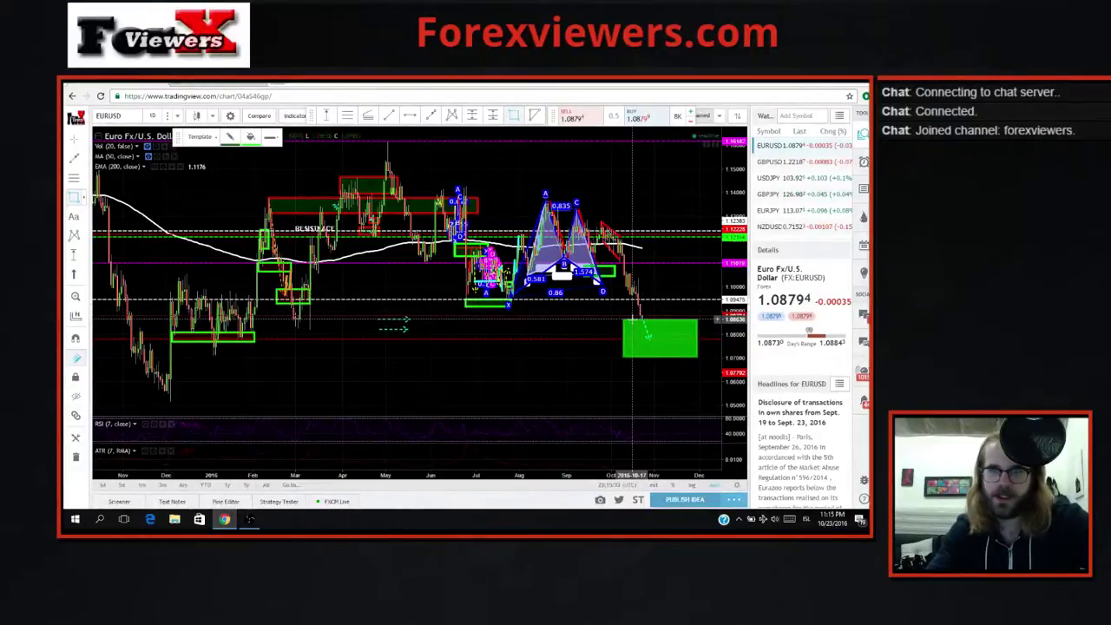
pyautogui.moveTo(633, 320); pyautogui.dragTo(674, 330)
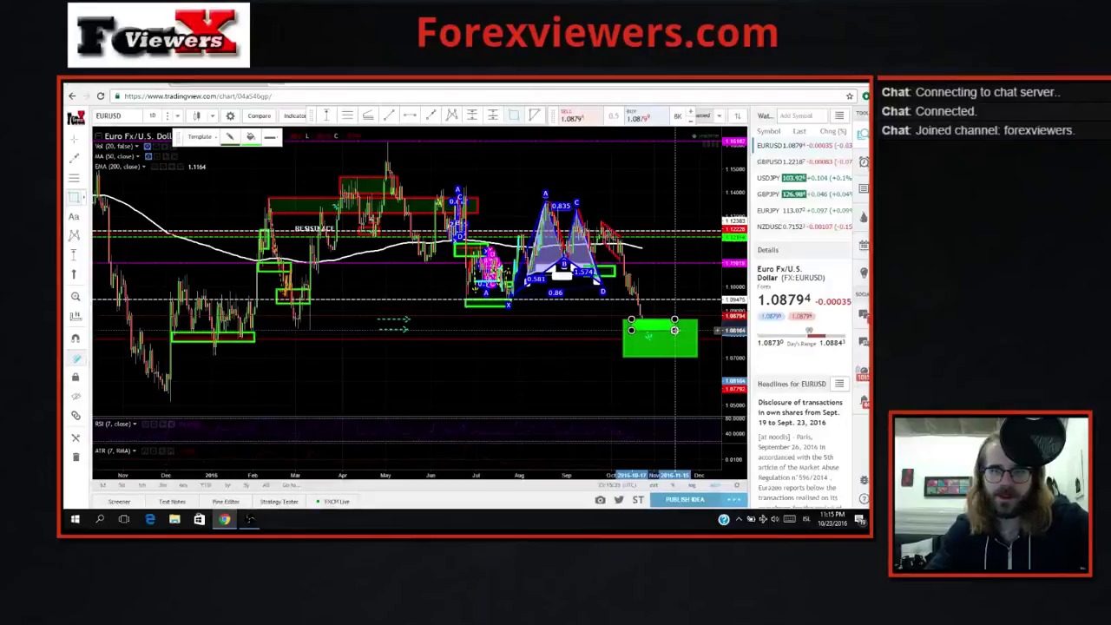
pyautogui.click(657, 289)
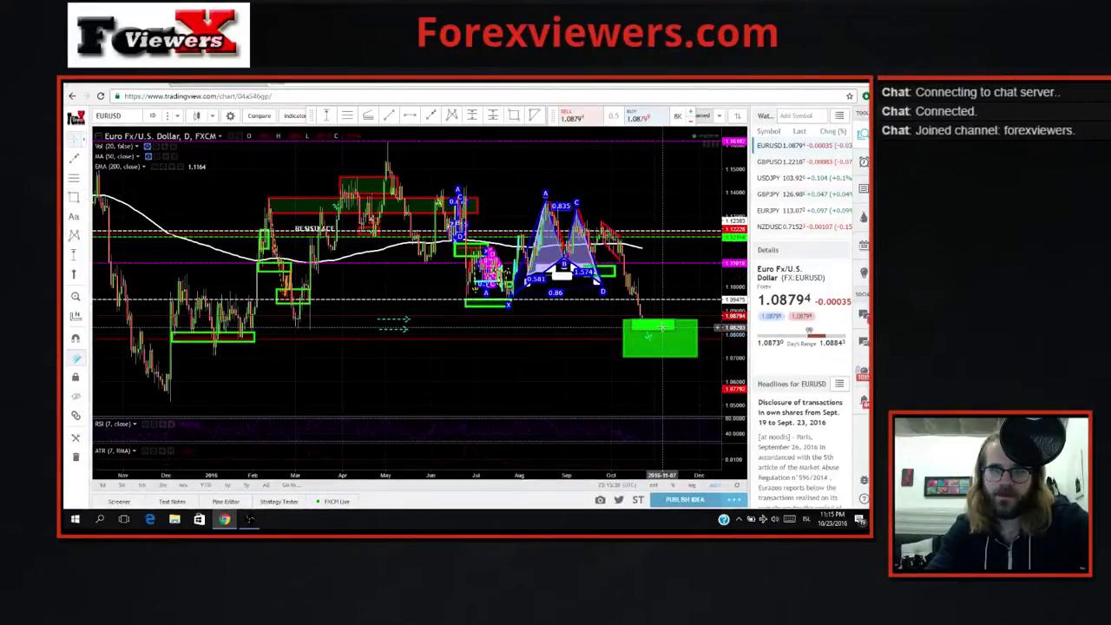
pyautogui.doubleClick(664, 327)
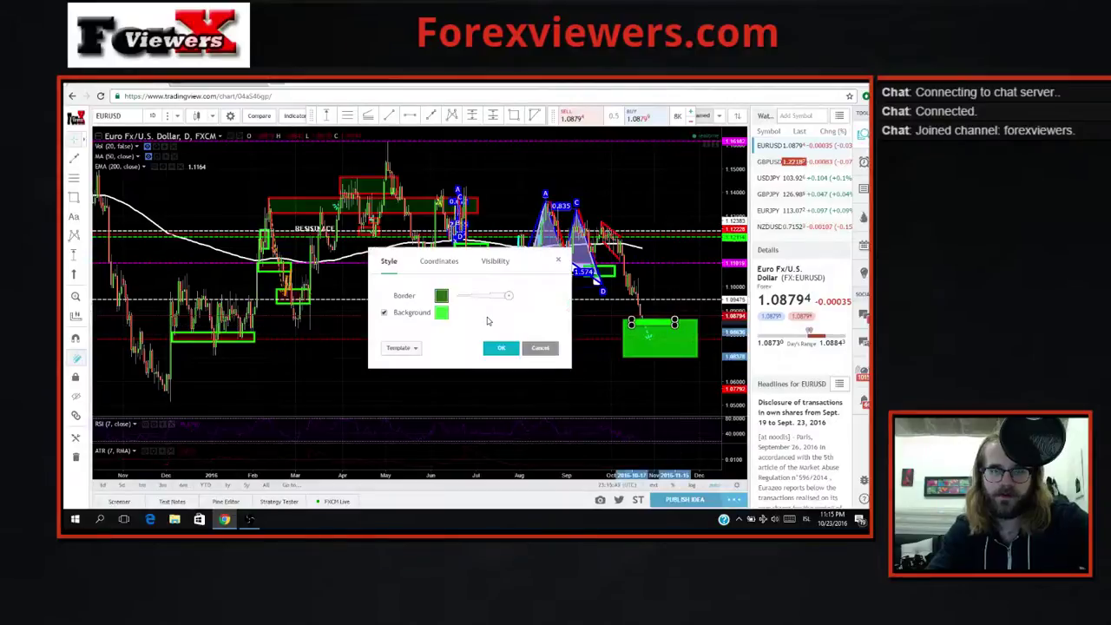
pyautogui.click(442, 314)
pyautogui.click(460, 338)
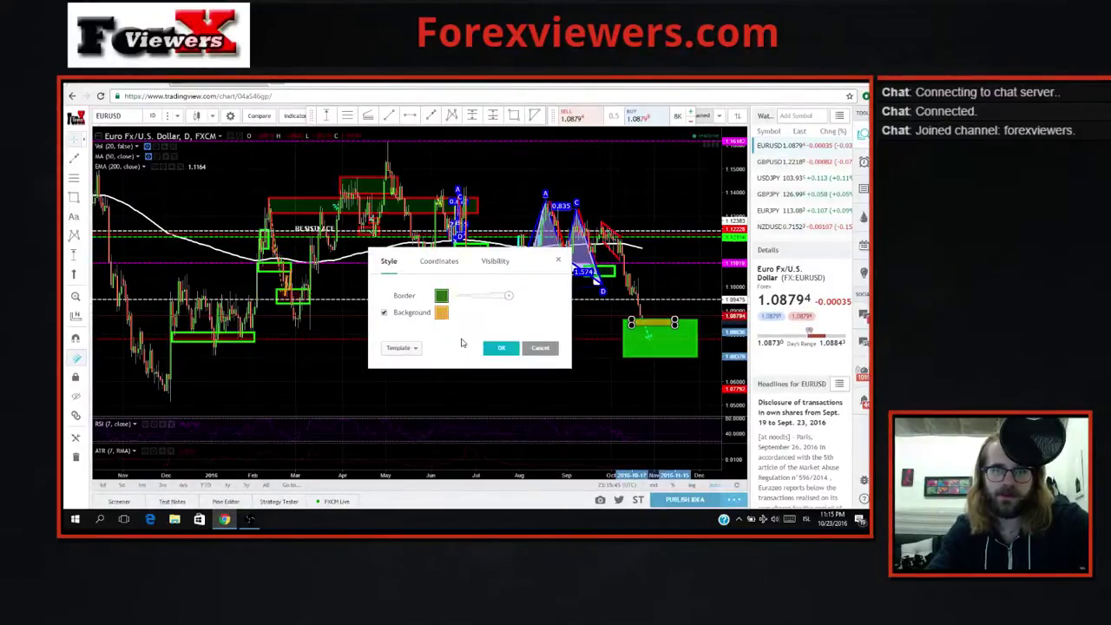
pyautogui.click(504, 346)
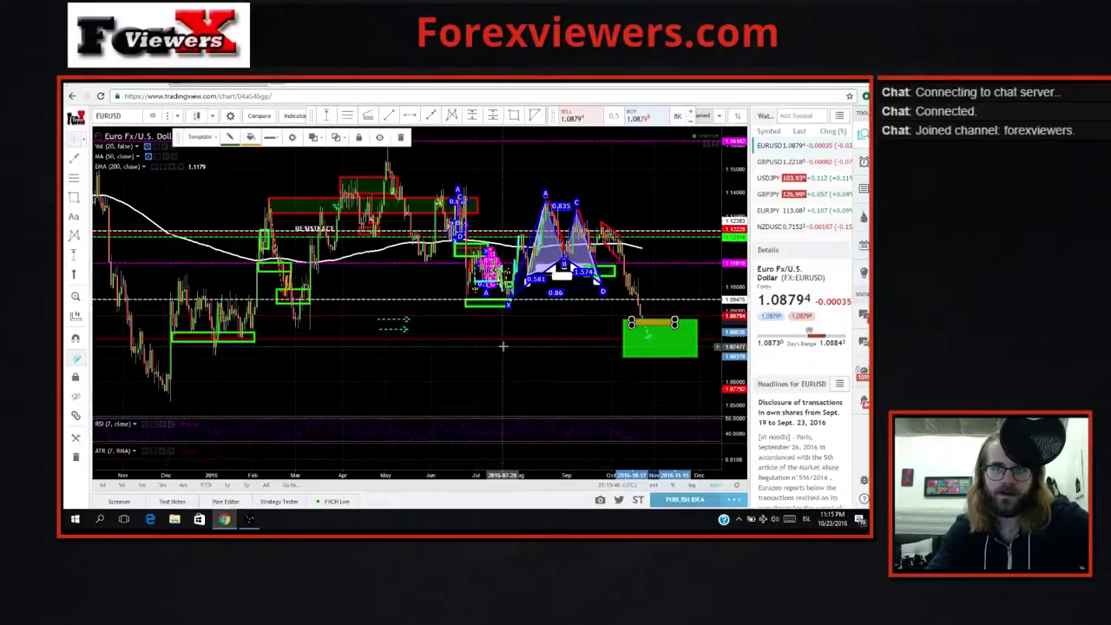
pyautogui.click(432, 322)
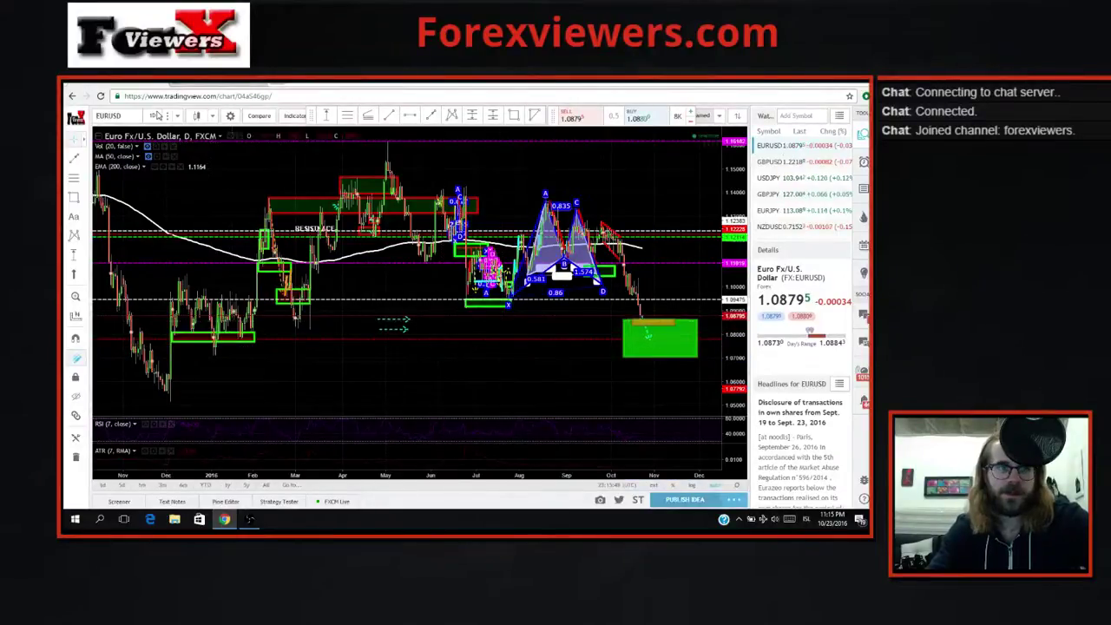
# Switch the EURUSD chart to the 1-hour timeframe.
pyautogui.click(156, 116)
pyautogui.click(188, 226)
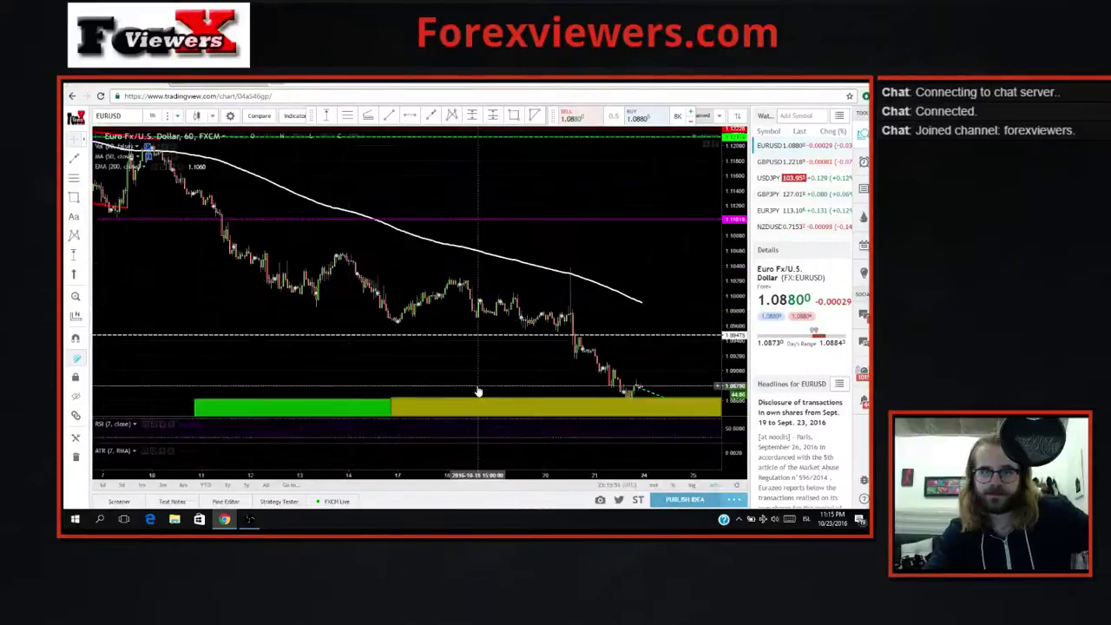
pyautogui.moveTo(735, 300); pyautogui.dragTo(735, 317)
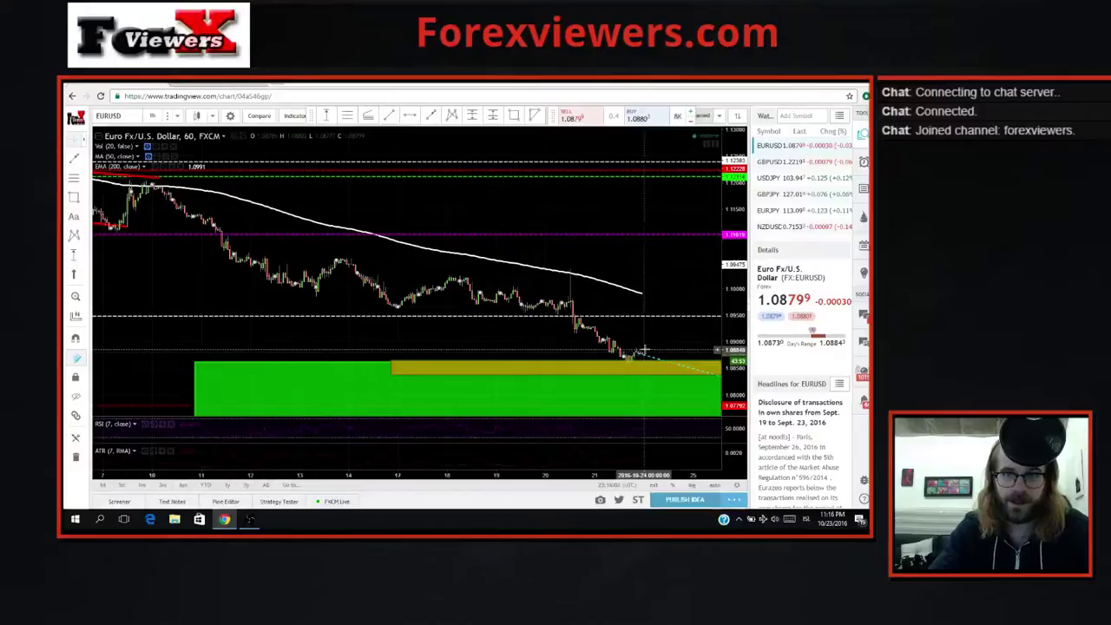
# Draw a short dashed green arrow from the latest EURUSD candle down to the orange rectangle's top edge and abandon the upward follow-on arrow.
pyautogui.click(431, 116)
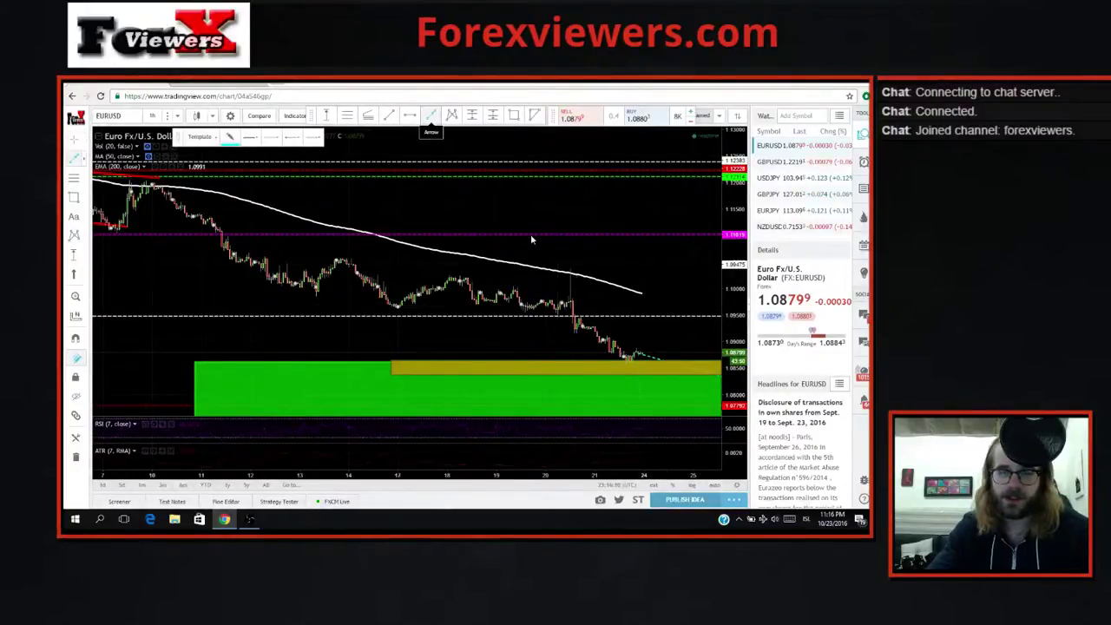
pyautogui.click(658, 350)
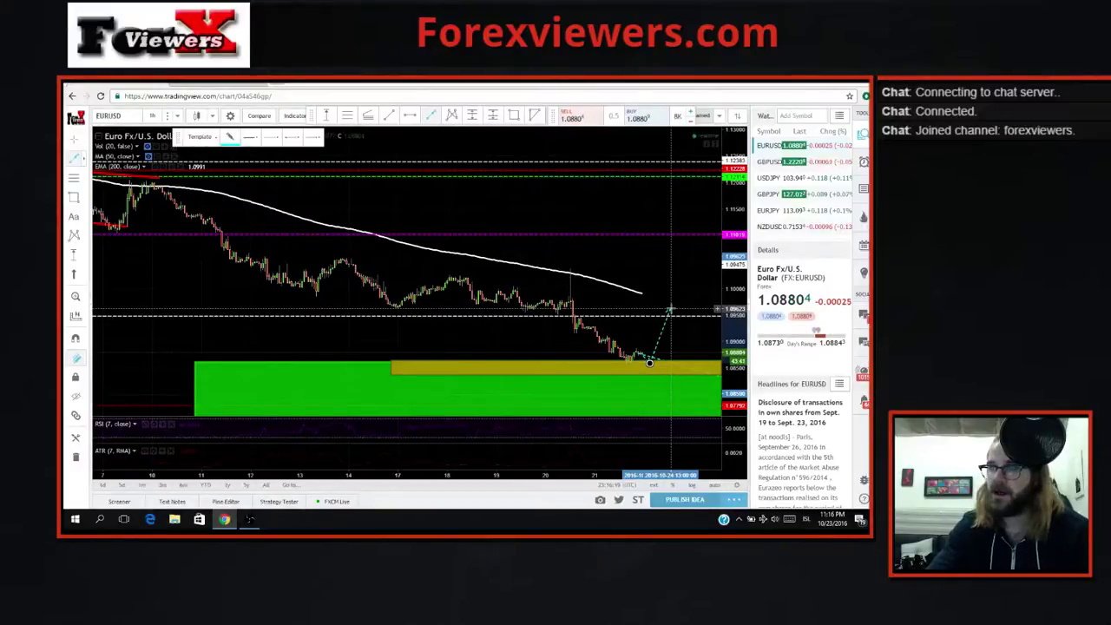
pyautogui.press('Escape')
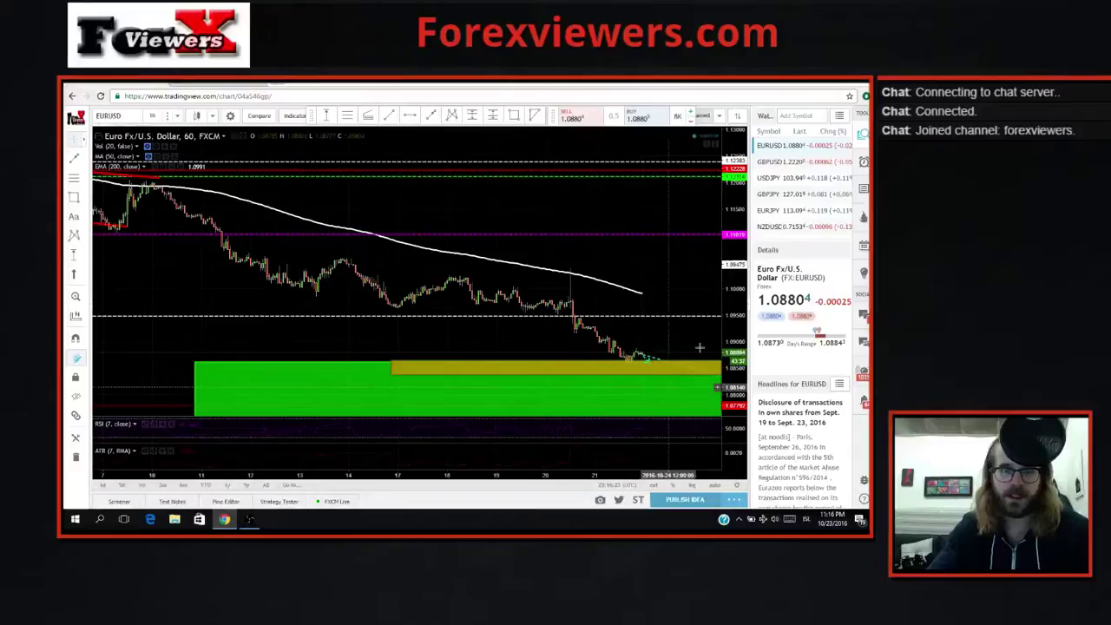
pyautogui.moveTo(735, 310); pyautogui.dragTo(657, 251)
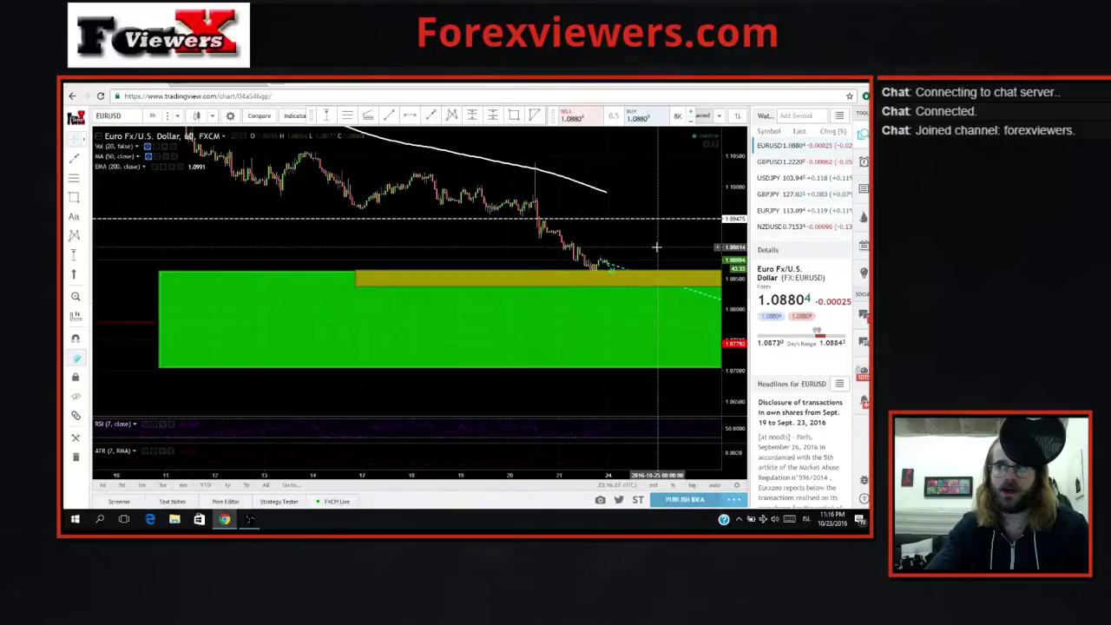
pyautogui.click(602, 322)
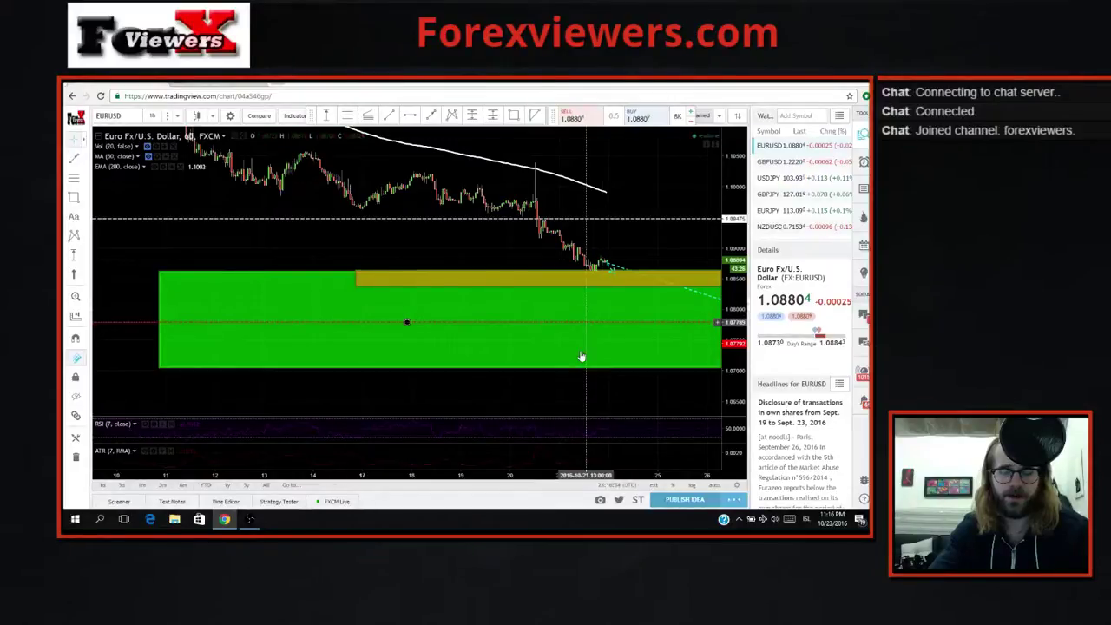
pyautogui.press('Delete')
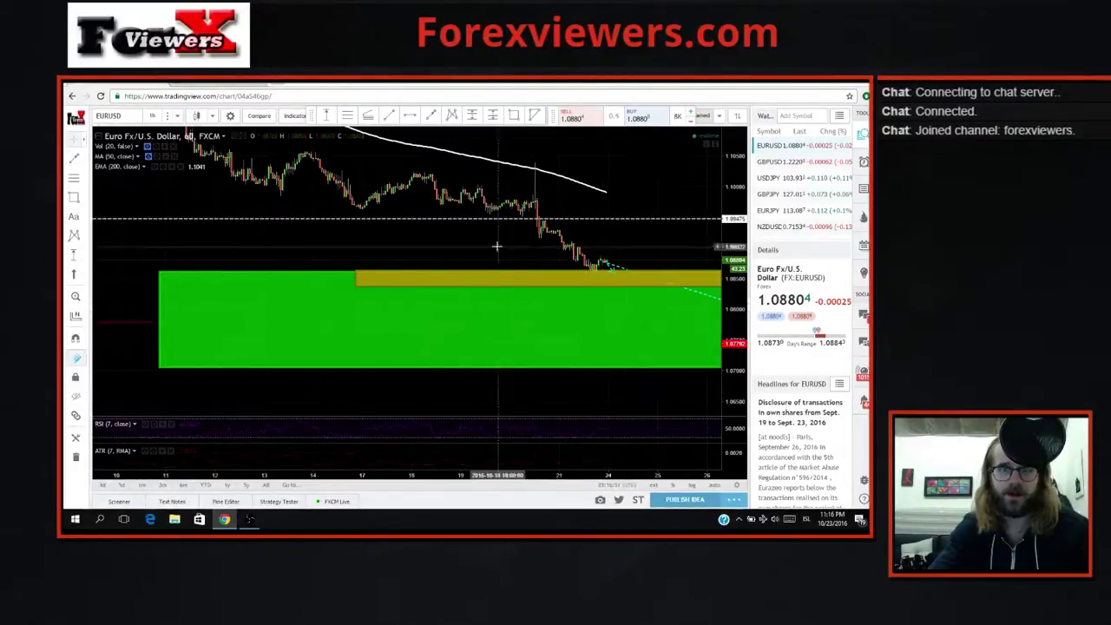
pyautogui.click(431, 116)
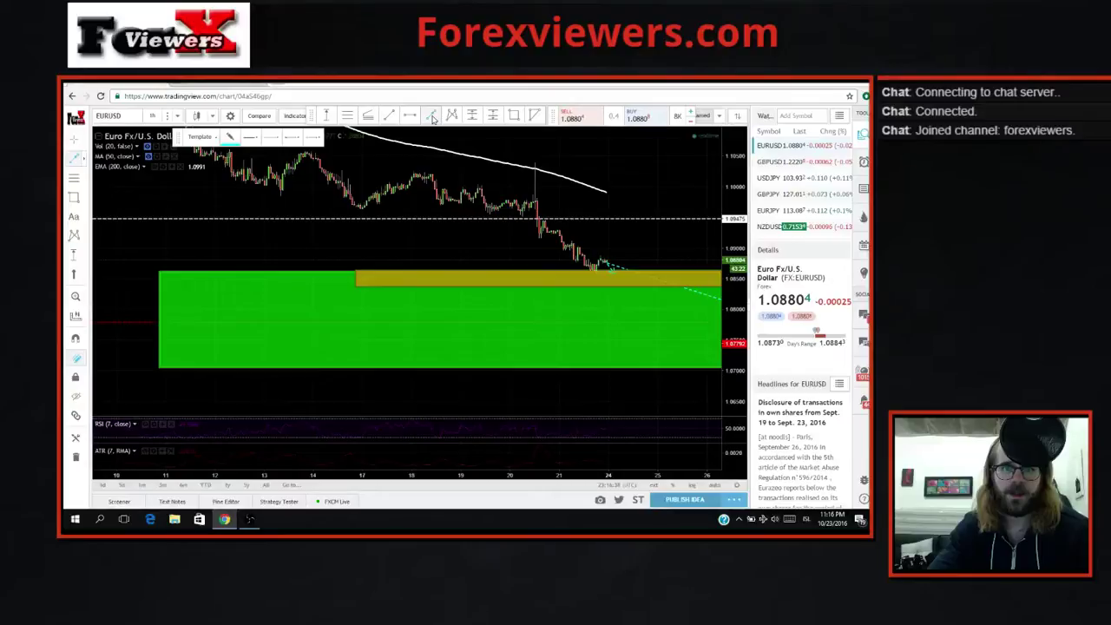
pyautogui.click(602, 263)
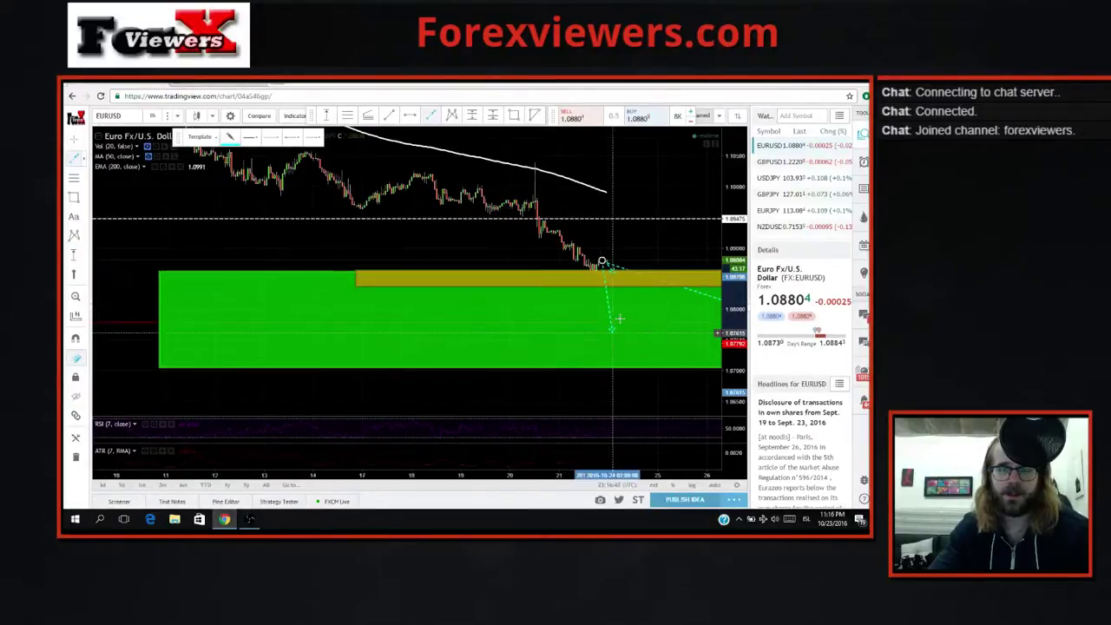
pyautogui.press('Escape')
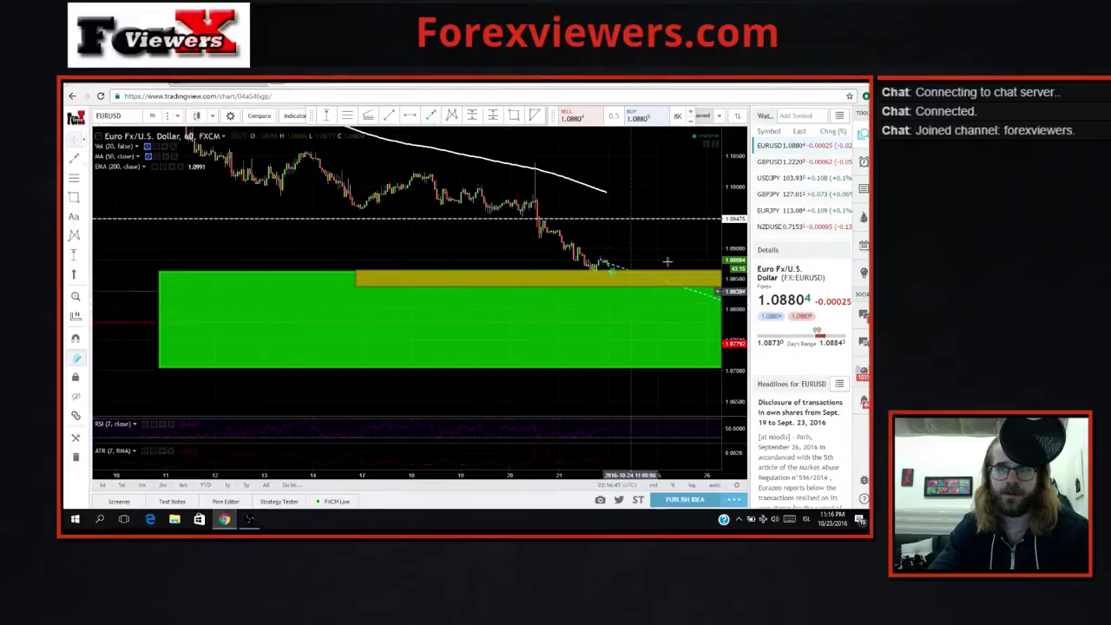
# Open the NZDUSD and AUDUSD hourly charts from the watchlist in turn and examine AUDUSD's harmonic pattern over a longer period.
pyautogui.scroll(-3, 775, 184)
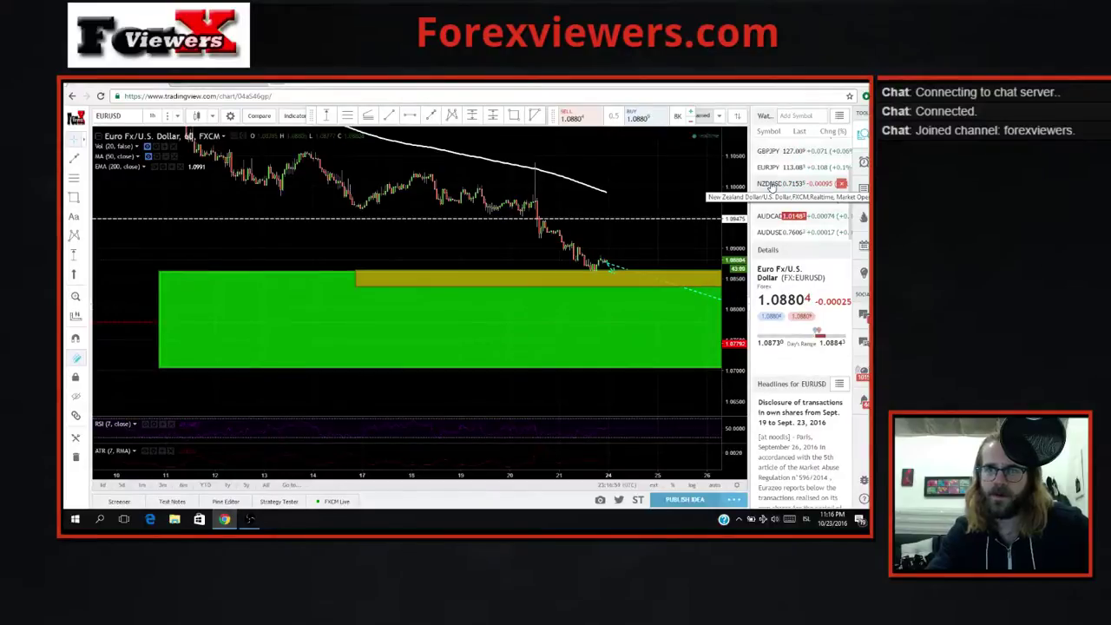
pyautogui.click(772, 185)
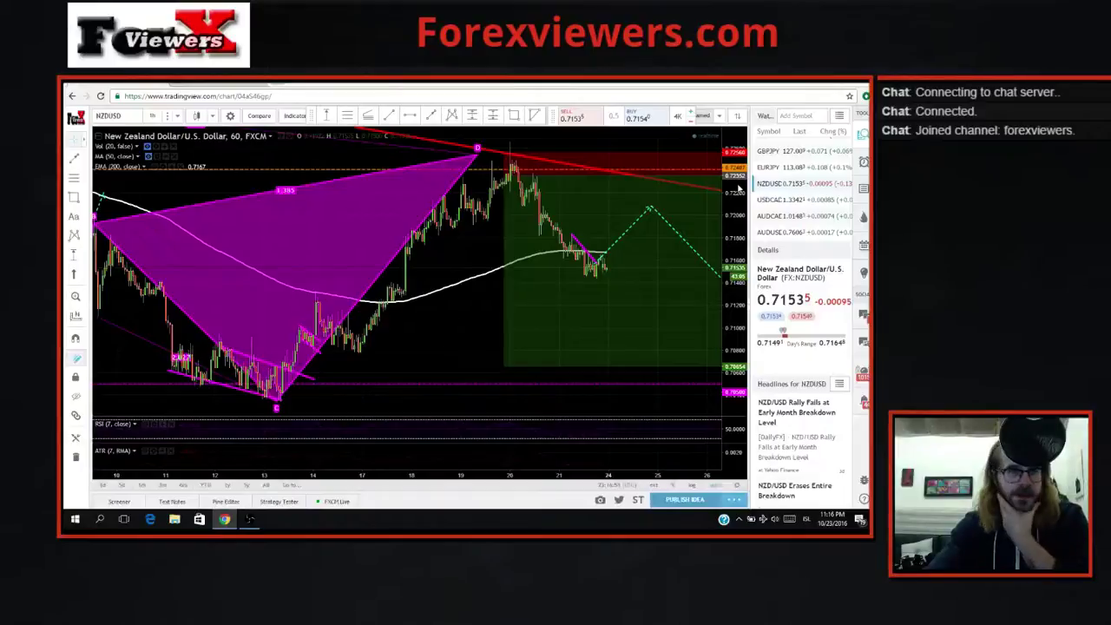
pyautogui.click(771, 234)
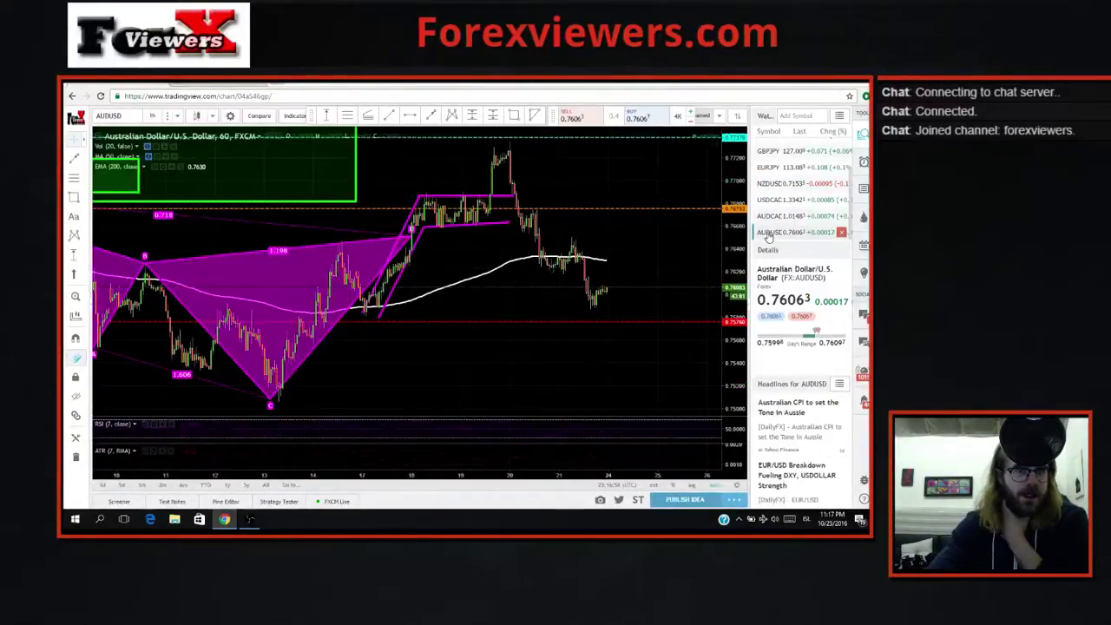
pyautogui.scroll(-2, 505, 296)
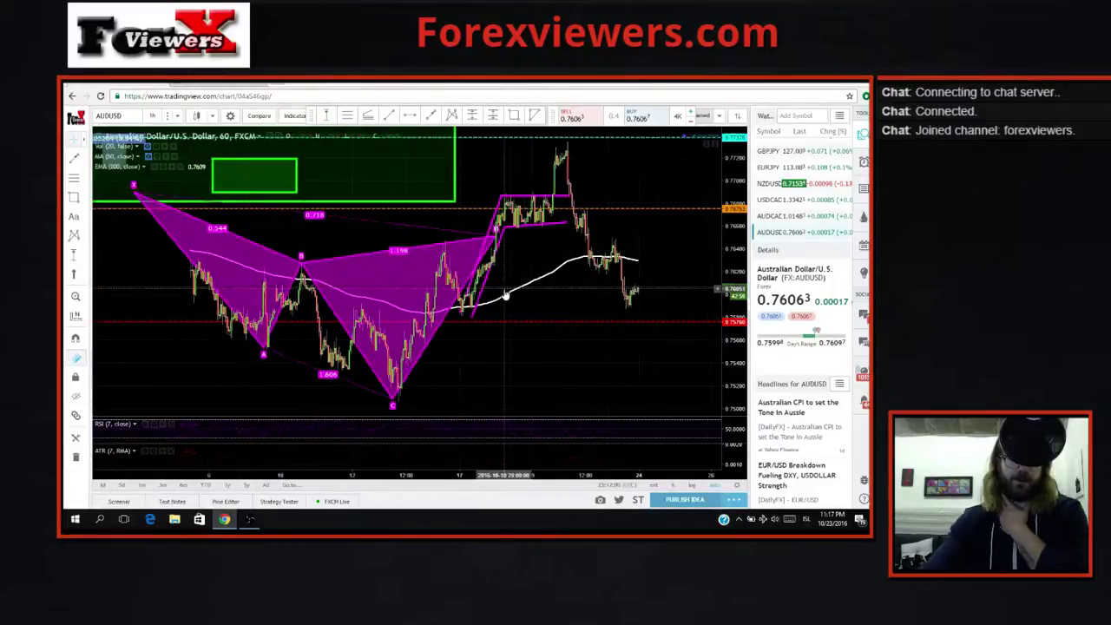
pyautogui.scroll(-3, 505, 296)
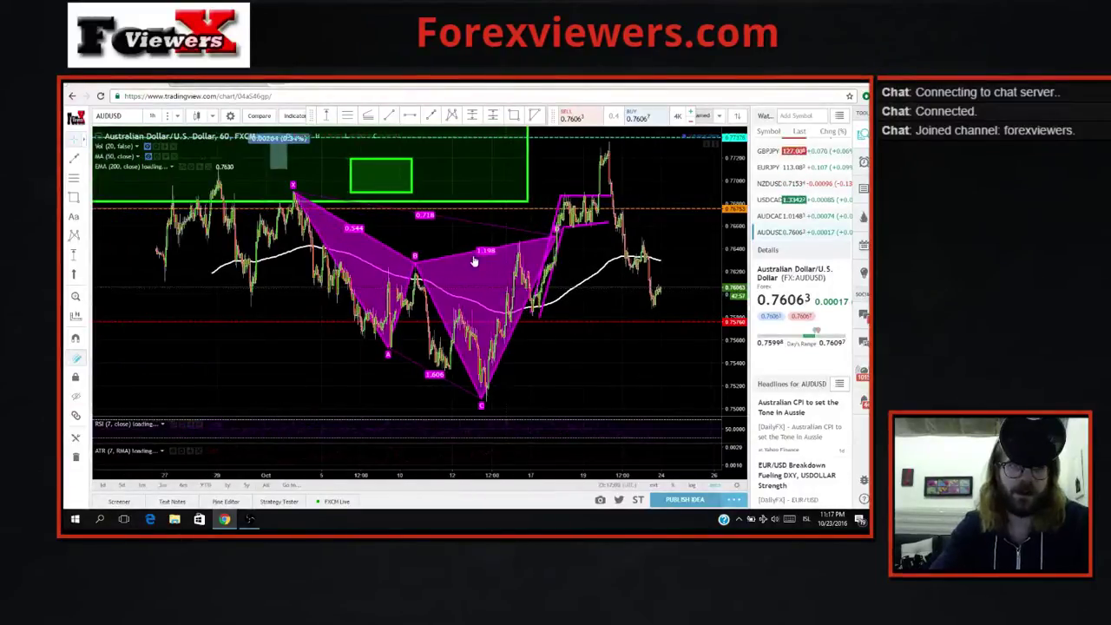